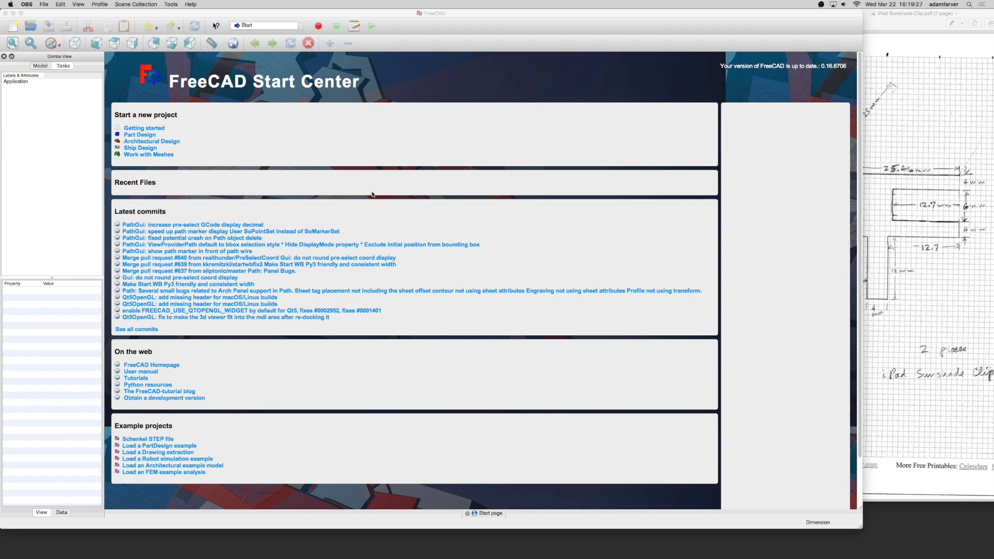
# - Review the dimensioned clip drawing in the PDF, then come back to FreeCAD
pyautogui.click(355, 185)
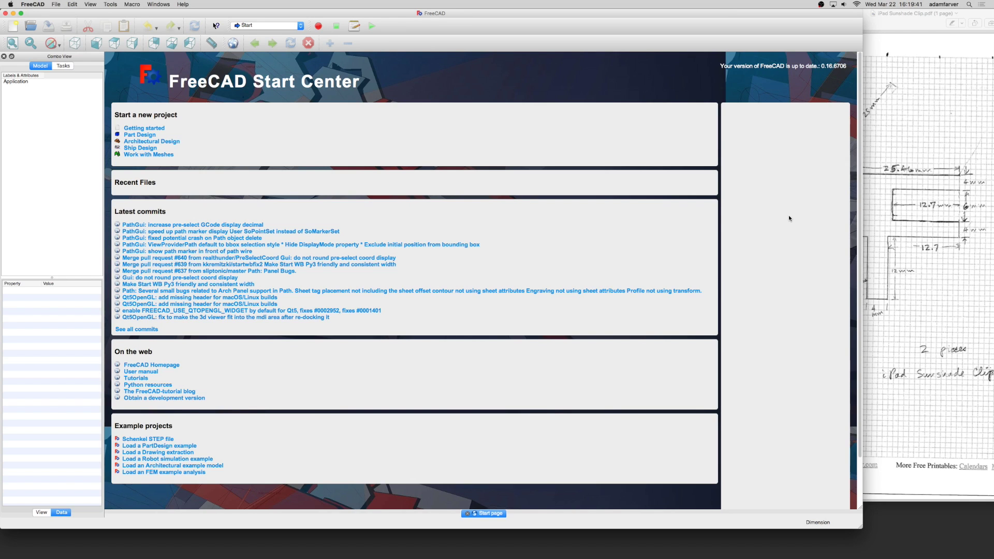
pyautogui.click(868, 201)
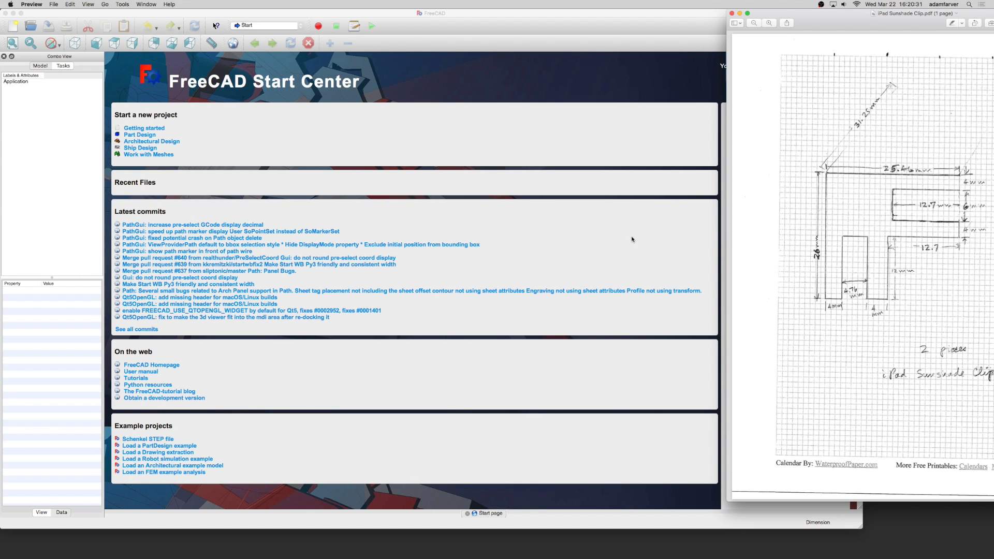
pyautogui.click(295, 129)
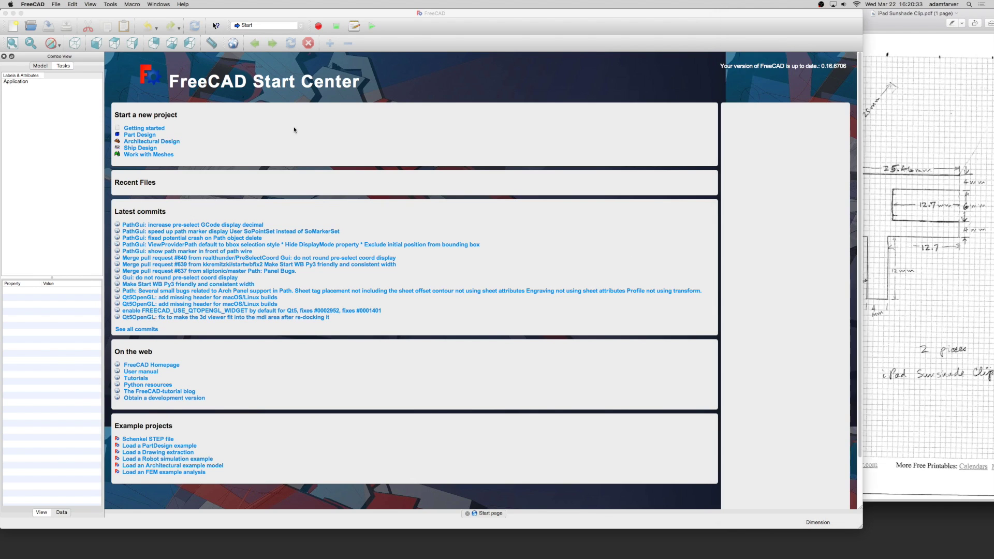
# - Start a new Part Design project, check the Unnamed document's model tree, and return to Tasks
pyautogui.moveTo(137, 135)
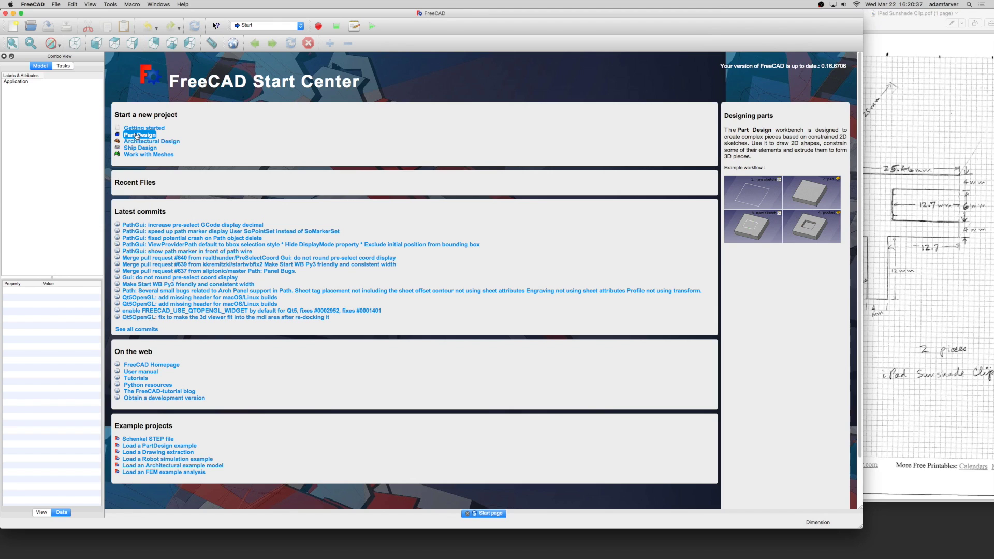
pyautogui.click(137, 136)
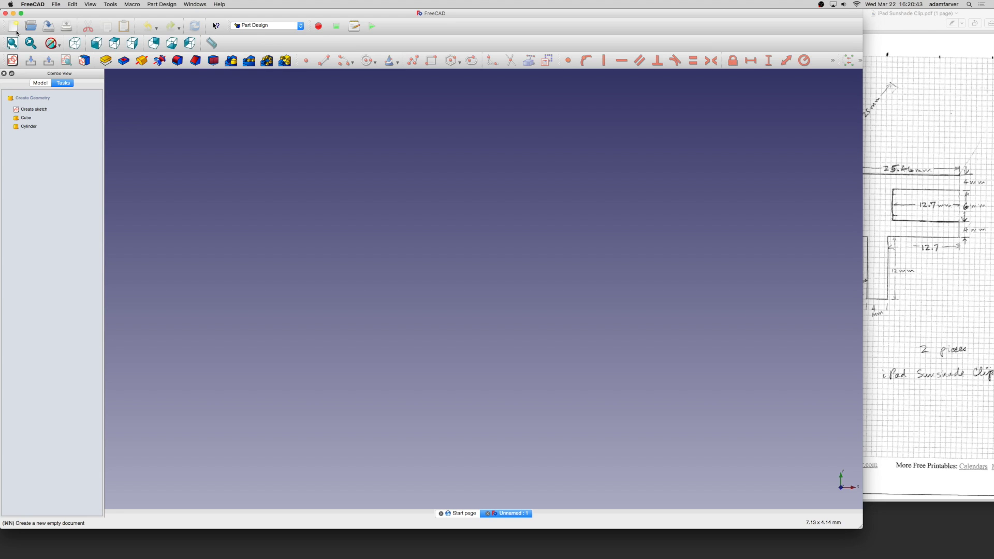
pyautogui.click(41, 83)
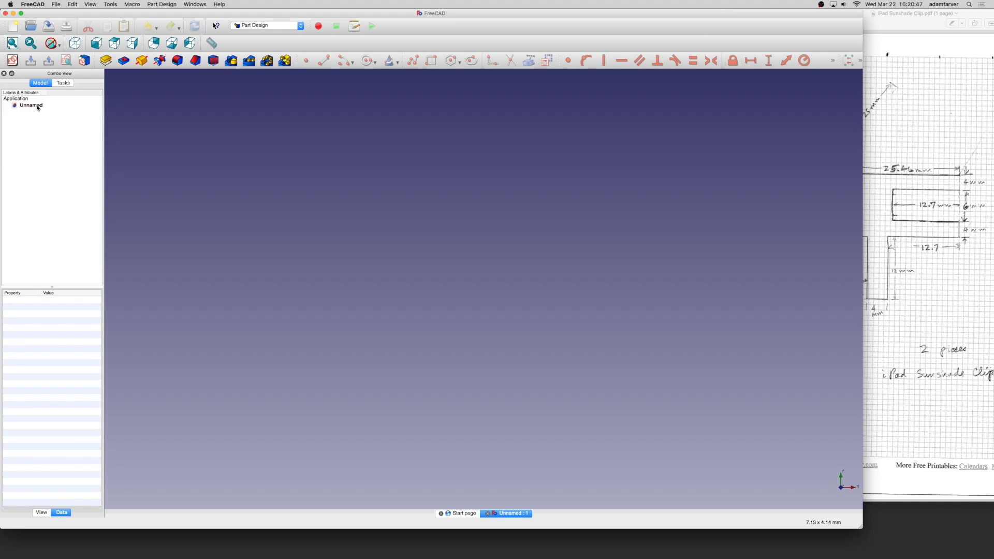
pyautogui.click(38, 107)
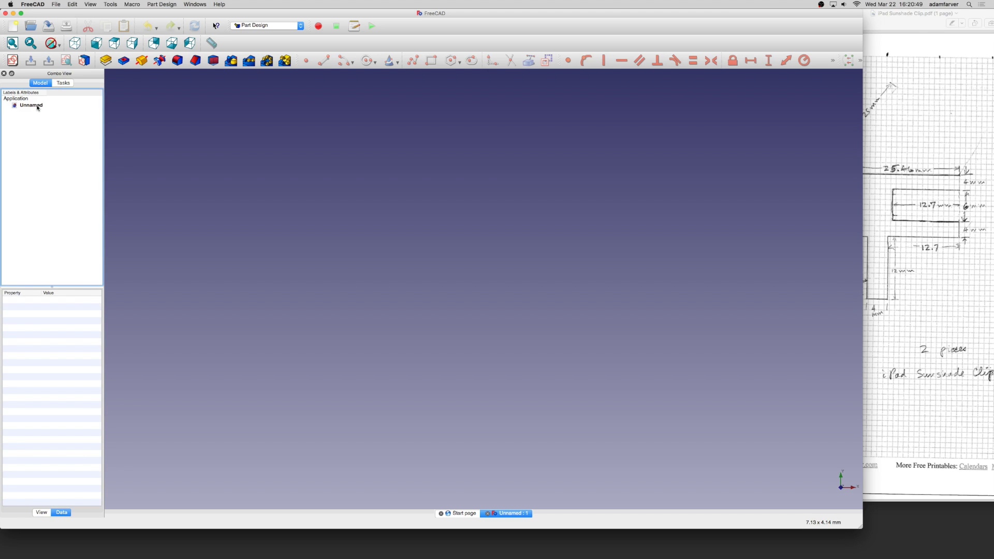
pyautogui.click(62, 84)
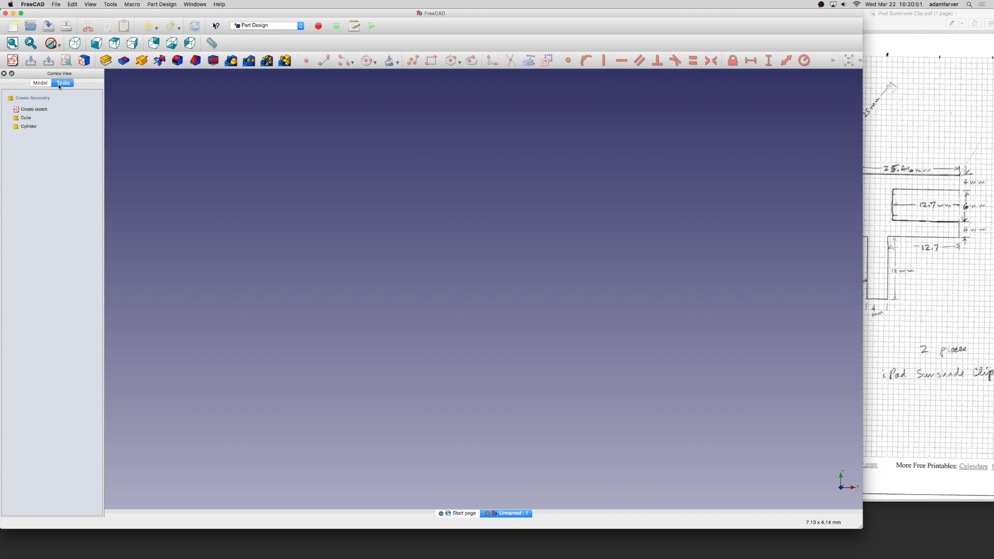
pyautogui.click(279, 29)
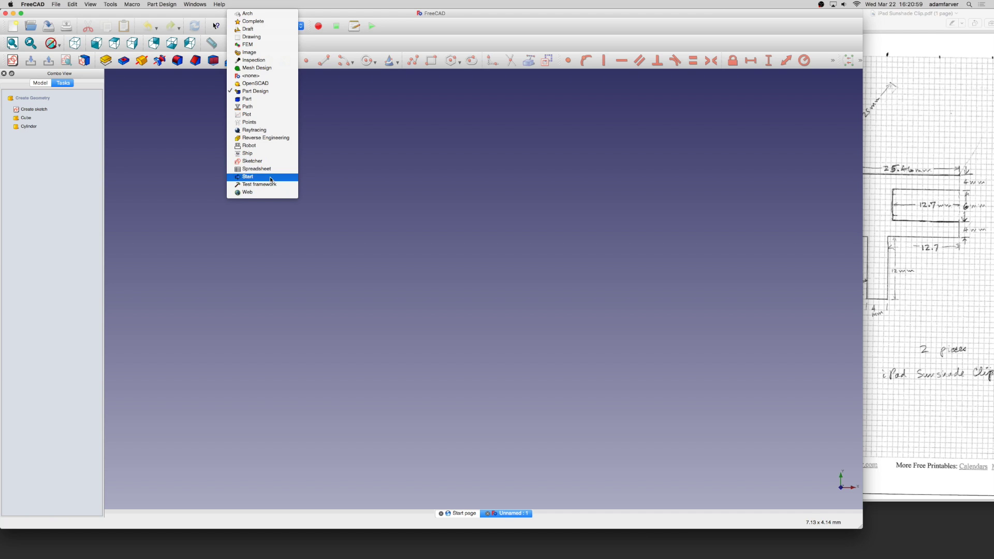
pyautogui.click(273, 96)
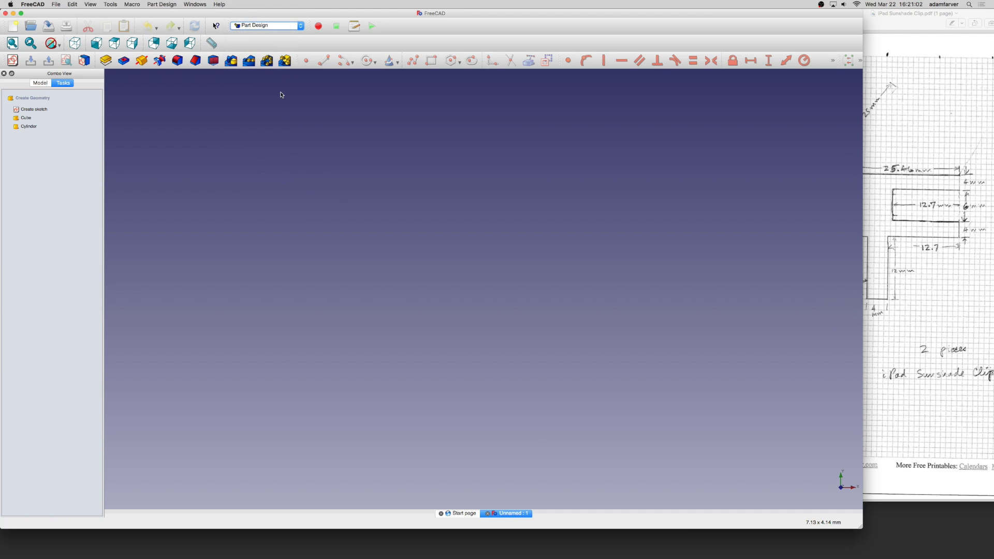
pyautogui.click(265, 23)
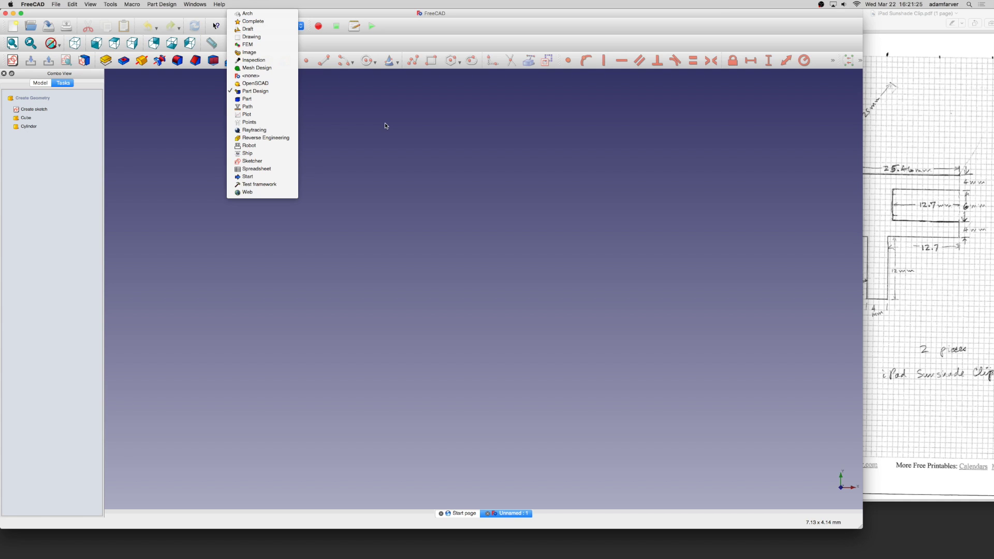
pyautogui.click(288, 94)
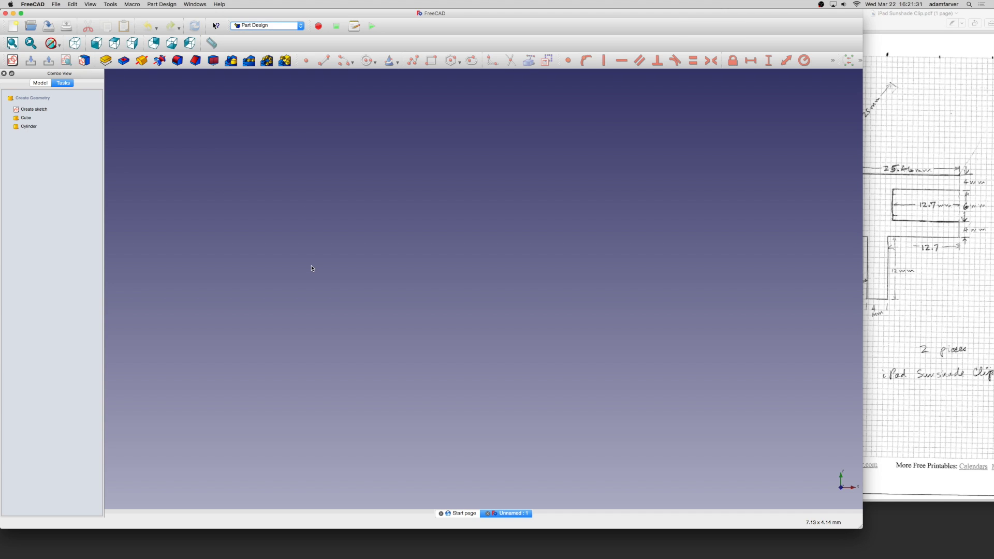
pyautogui.click(880, 150)
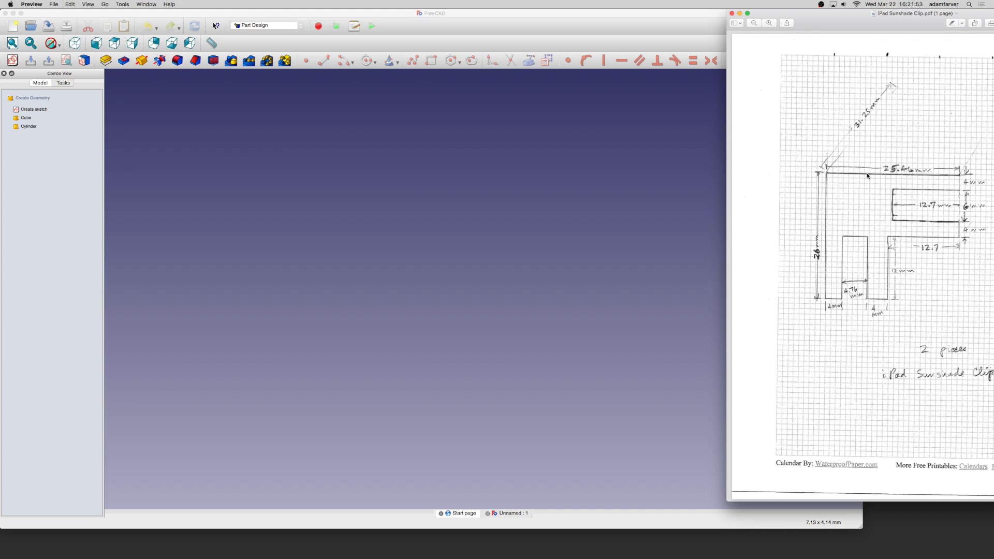
pyautogui.click(598, 183)
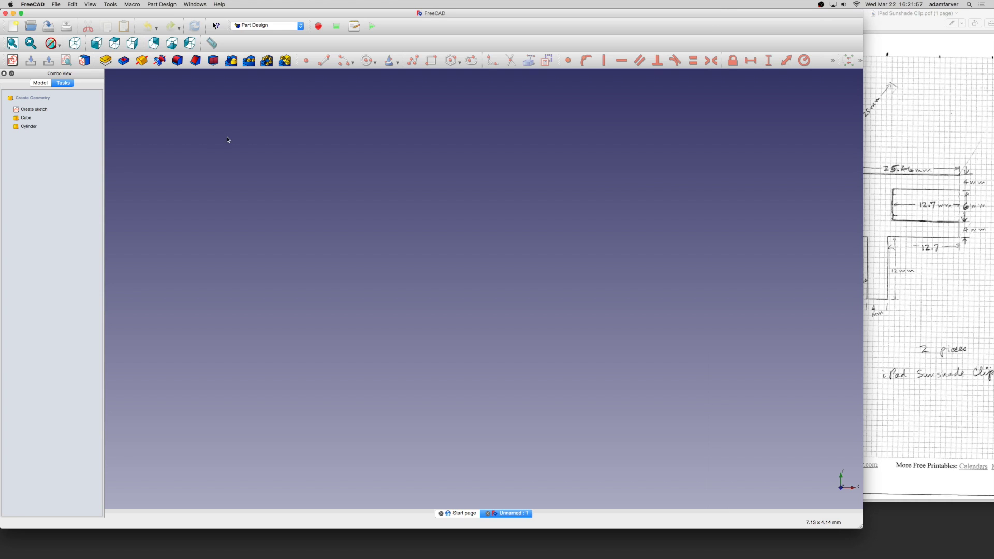
# - Create a new sketch placed on the XZ-Plane with 0 mm offset
pyautogui.click(36, 113)
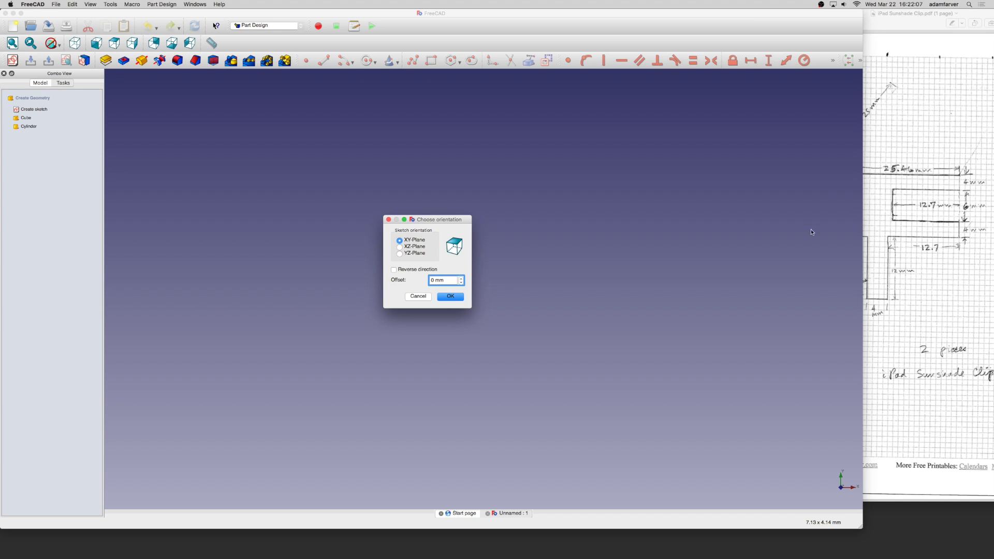
pyautogui.click(409, 247)
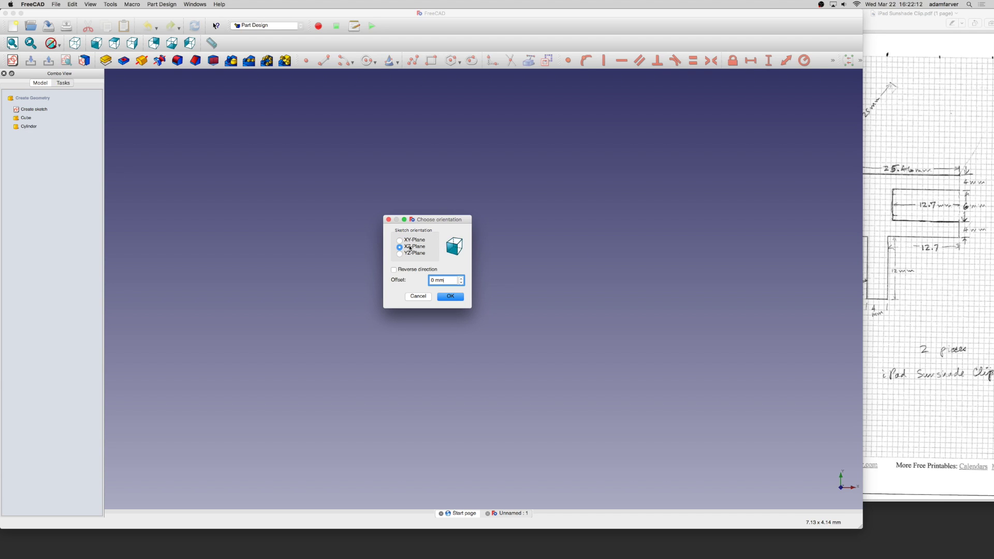
pyautogui.click(450, 296)
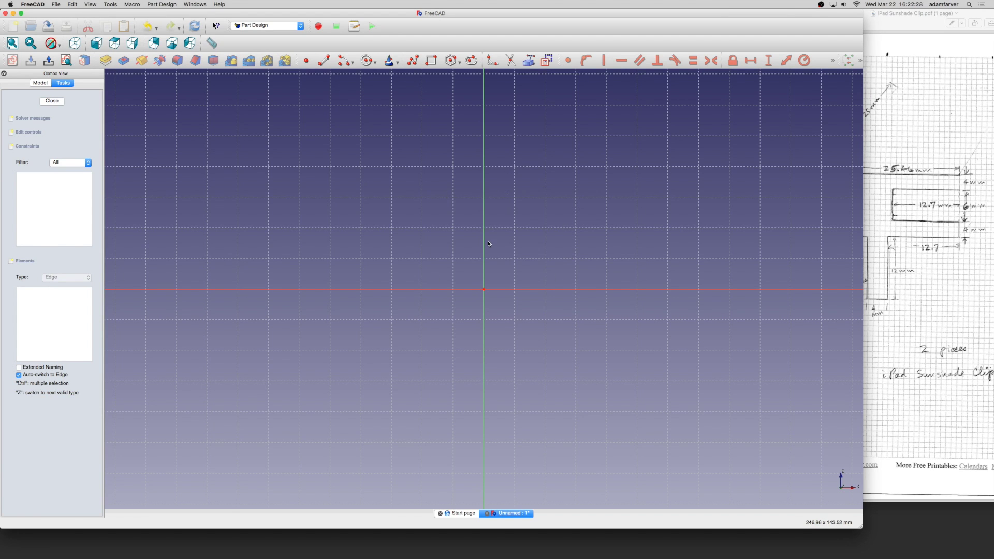
pyautogui.click(938, 208)
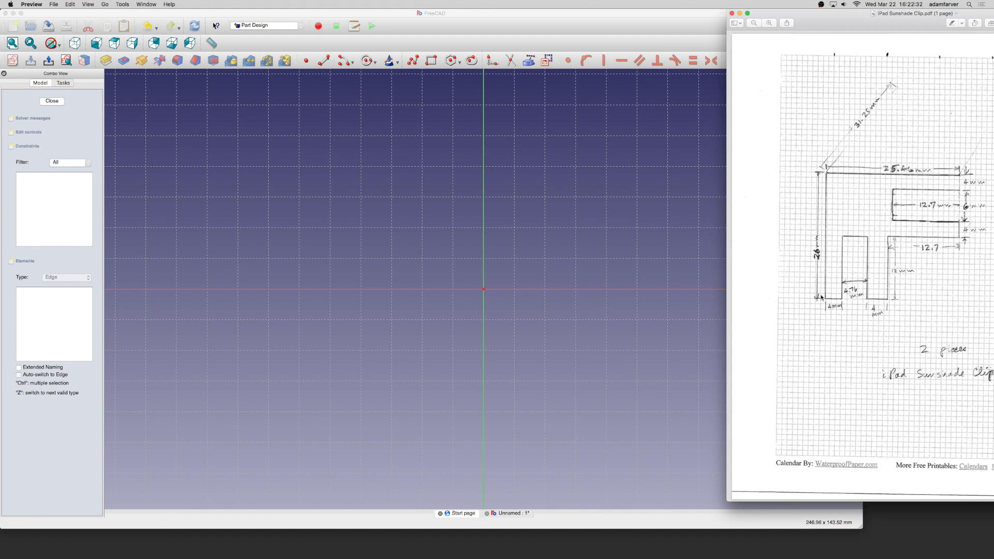
pyautogui.click(549, 273)
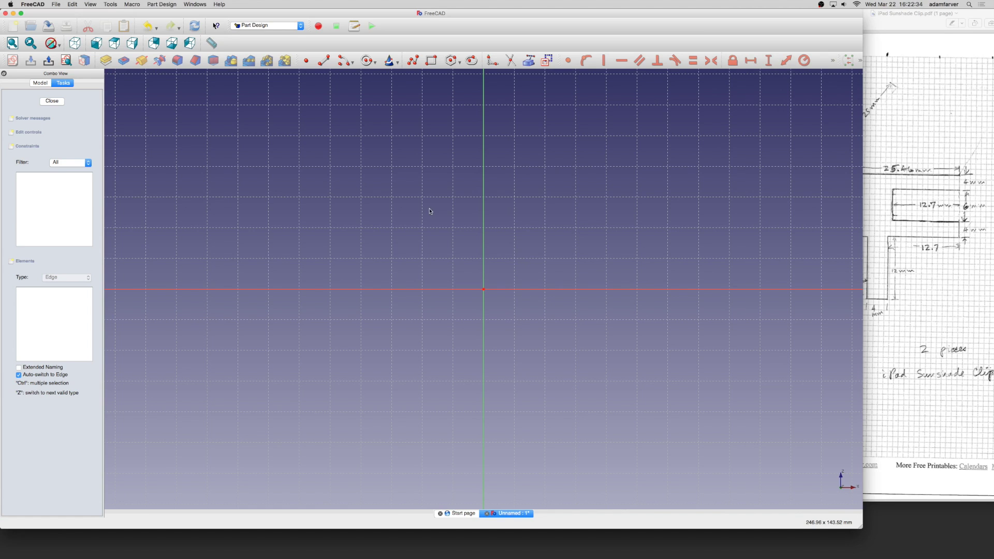
pyautogui.click(868, 234)
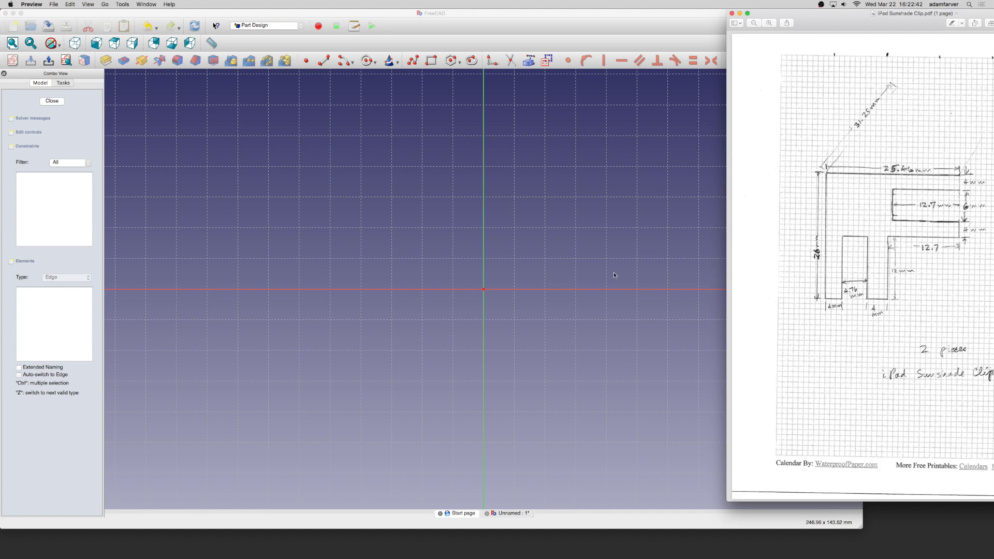
pyautogui.click(601, 276)
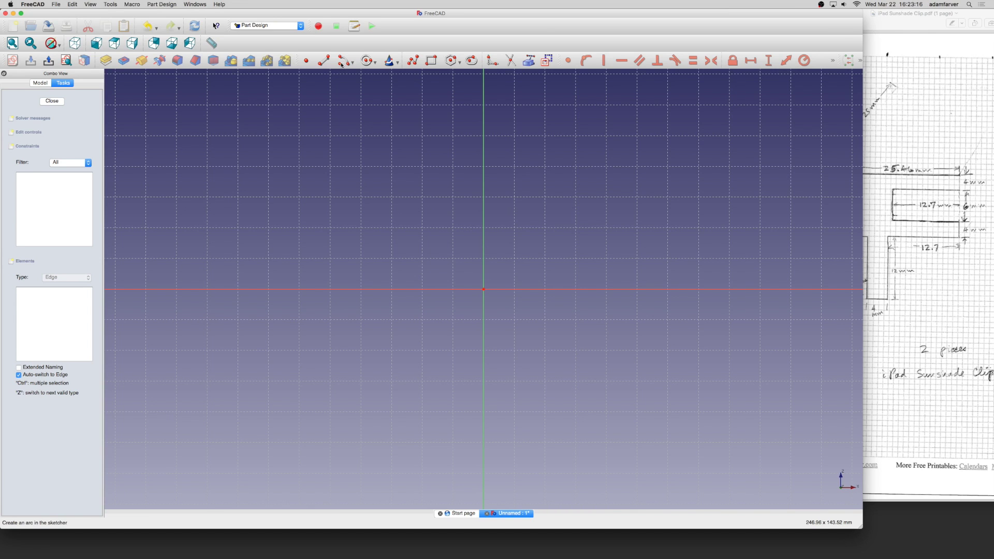
# - Draw a line starting at the sketch origin and rising straight up the vertical axis
pyautogui.click(322, 61)
pyautogui.rightClick(484, 290)
pyautogui.click(483, 290)
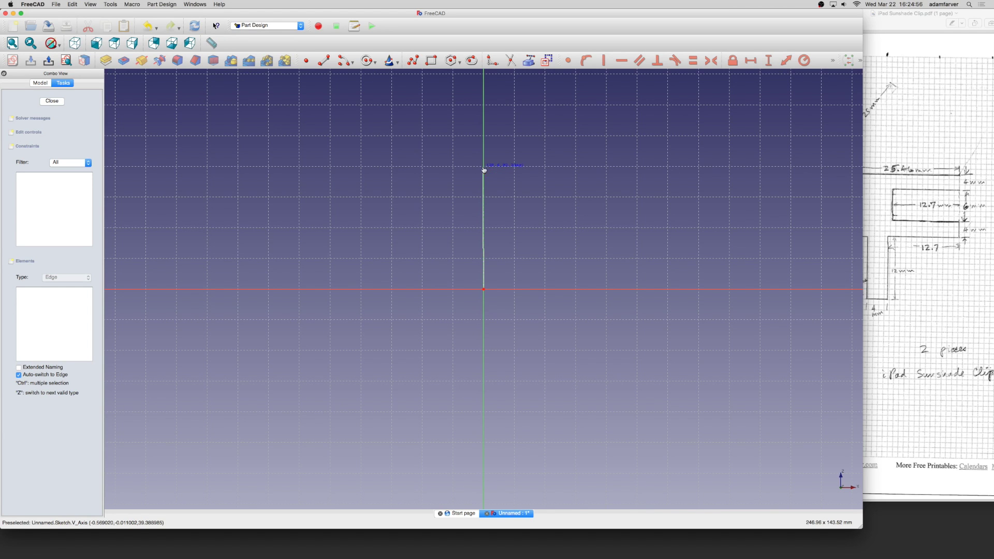
pyautogui.click(483, 167)
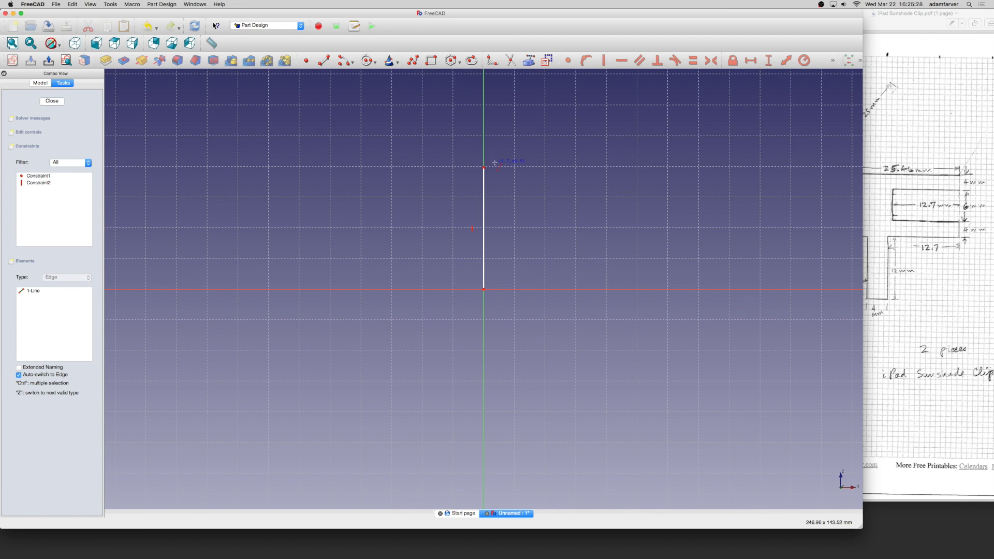
# - Exit the Line tool with Esc, leaving the single vertical line in place
pyautogui.press('Escape')
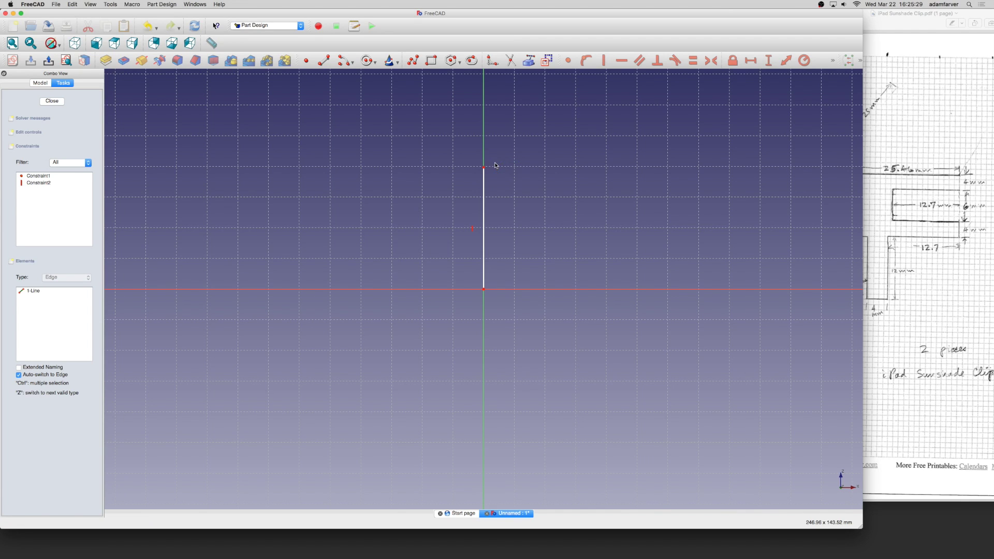
# - Select the vertical line and apply a vertical distance constraint to it
pyautogui.click(484, 196)
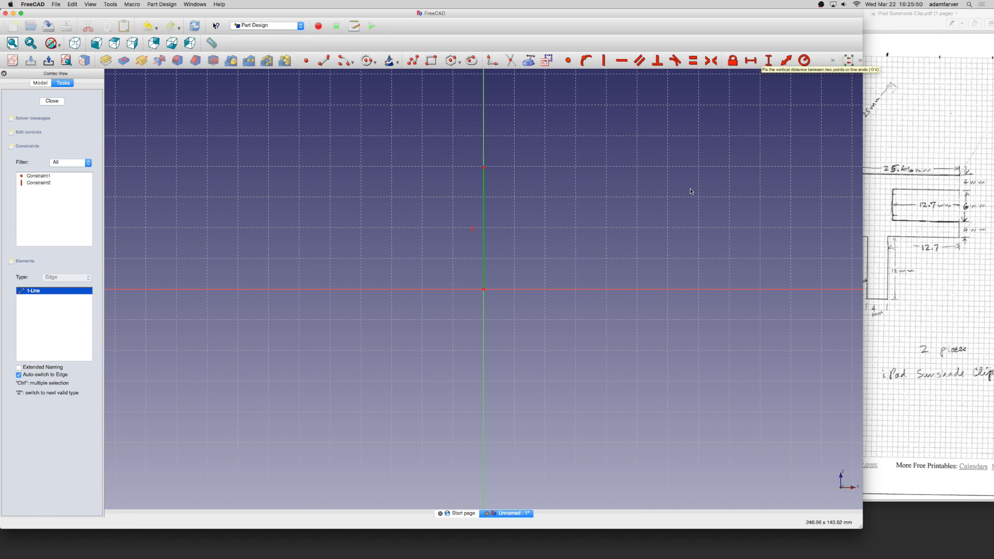
pyautogui.click(769, 62)
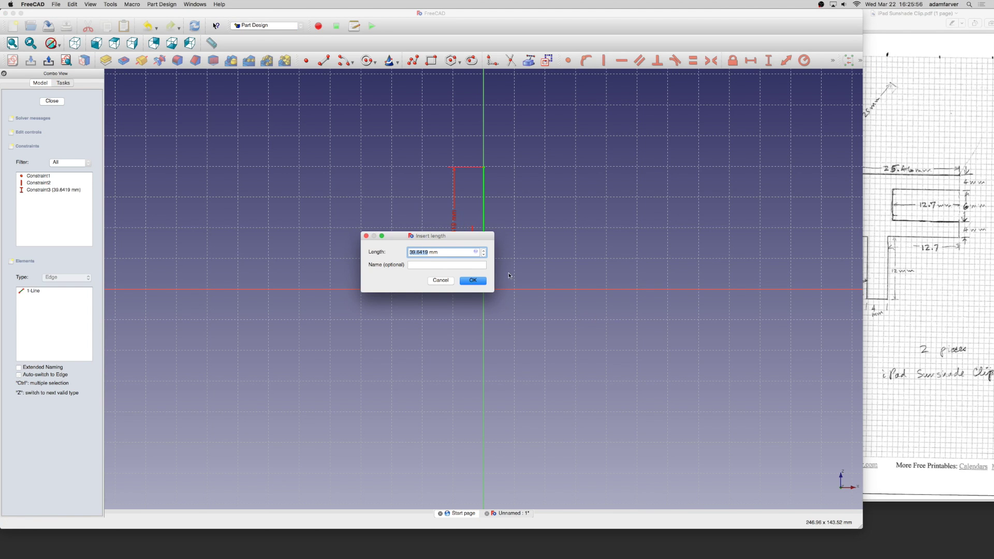
# - Check the PDF drawing, then set the vertical line's length to 26 mm and move its label
pyautogui.click(915, 258)
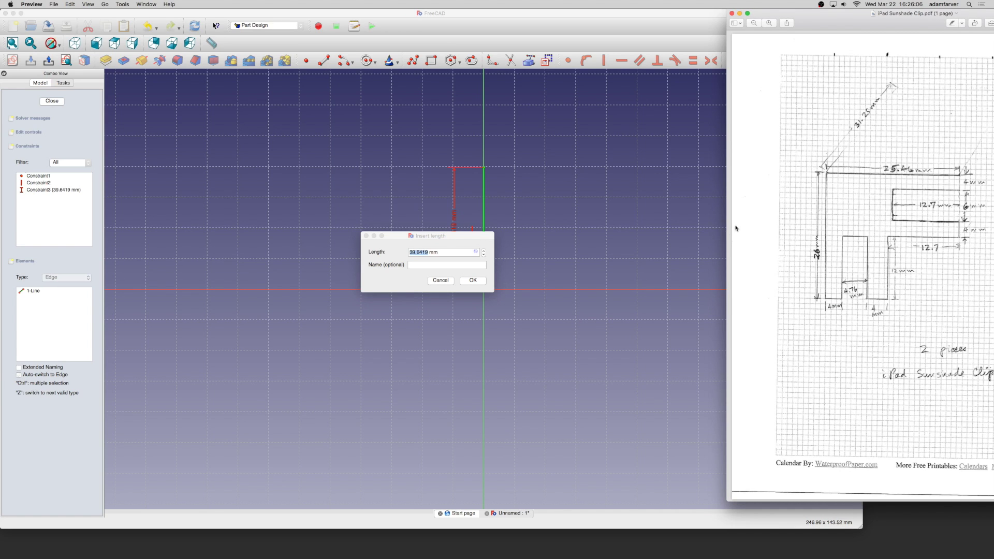
pyautogui.click(448, 249)
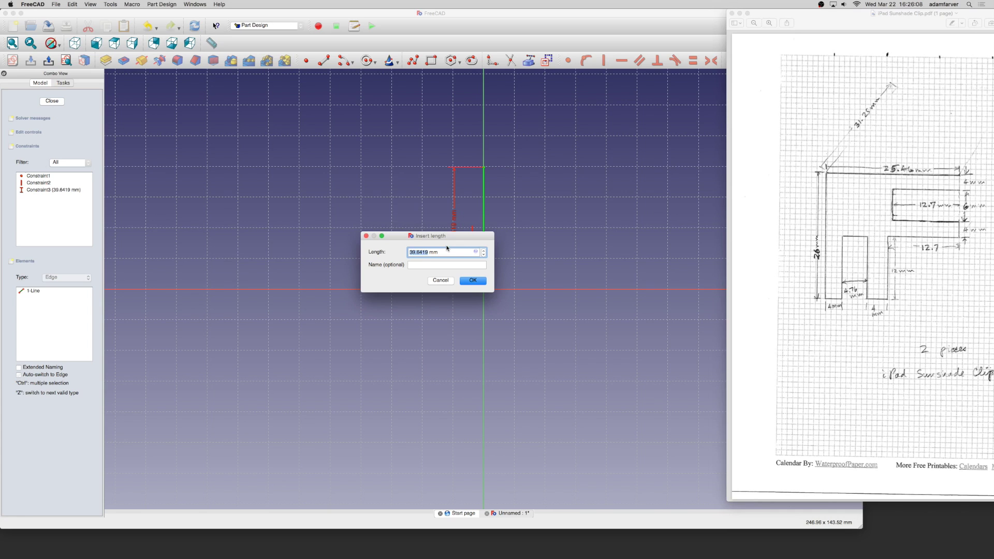
pyautogui.write('26')
pyautogui.press('Return')
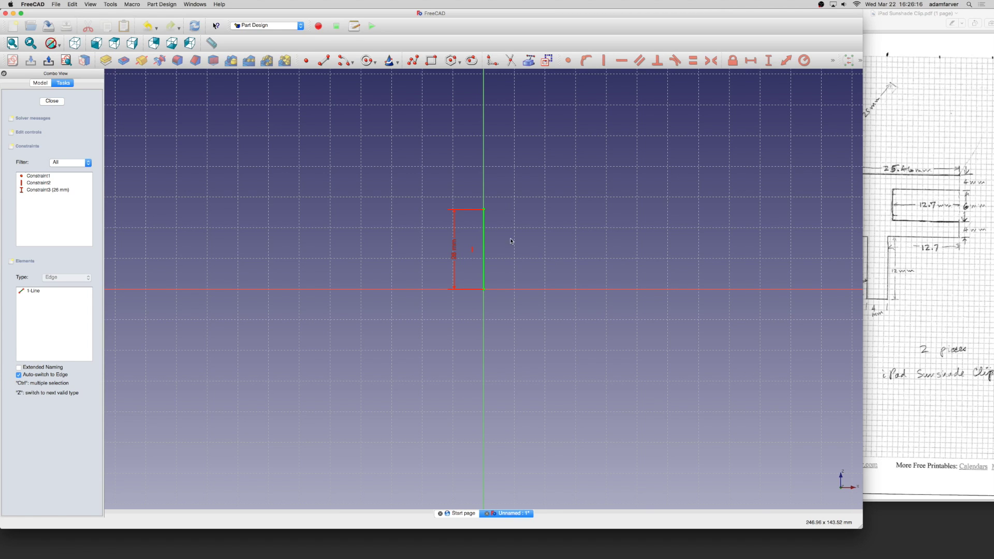
pyautogui.moveTo(455, 250)
pyautogui.mouseDown()
pyautogui.moveTo(413, 278)
pyautogui.moveTo(419, 354)
pyautogui.mouseUp()
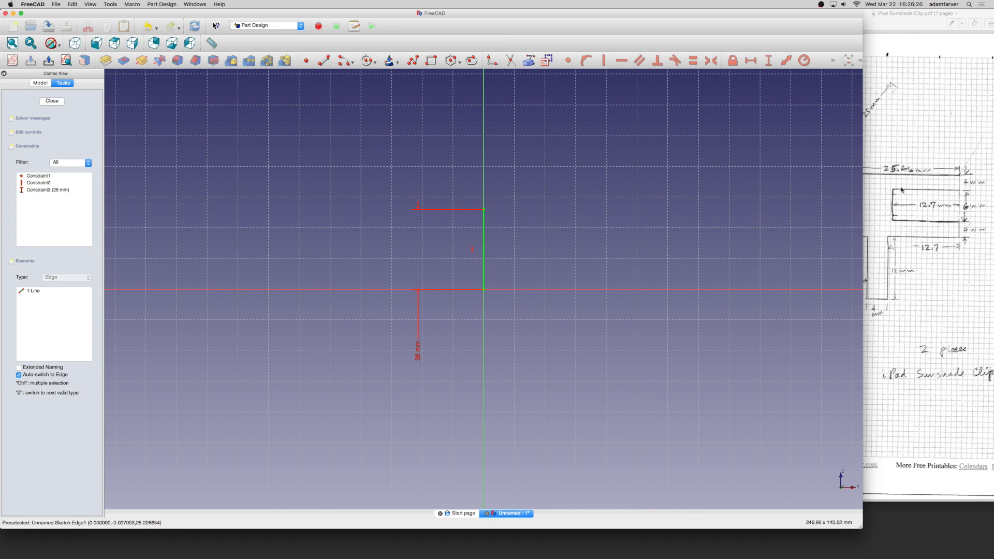
# - Glance at the reference PDF drawing and return to the FreeCAD sketch
pyautogui.press('super+Tab')
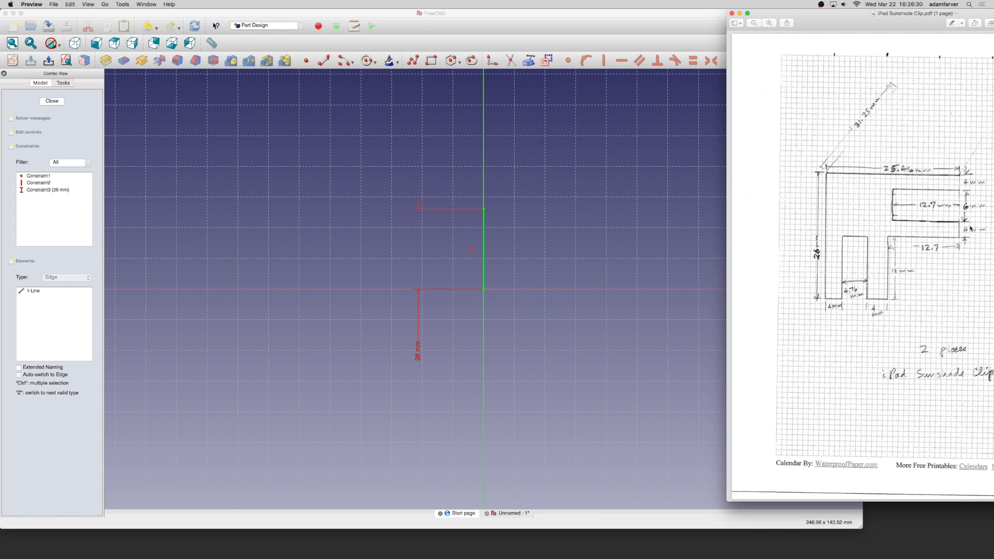
pyautogui.click(535, 335)
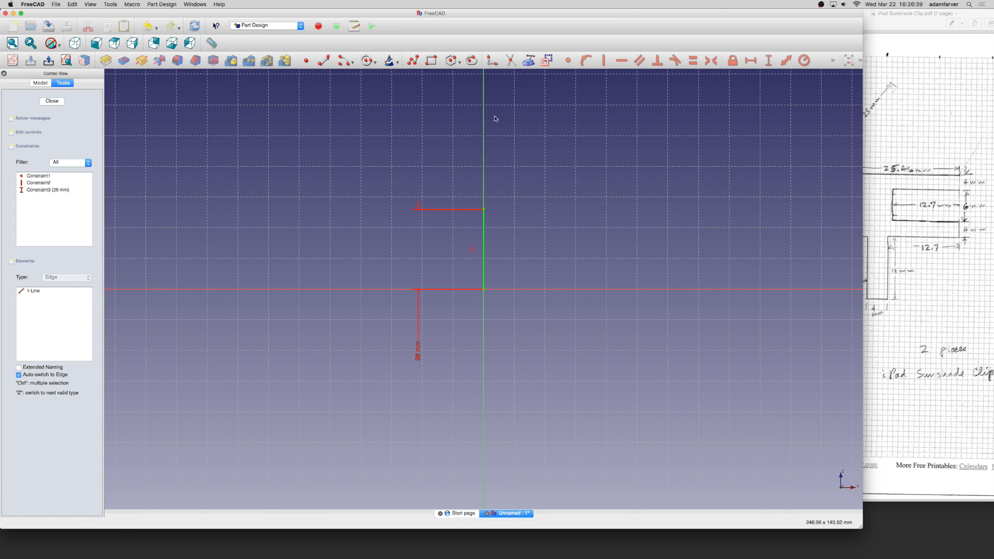
# - With a polyline, trace the top edge and right-side slot starting from the 26 mm line's top
pyautogui.click(413, 61)
pyautogui.click(483, 210)
pyautogui.click(633, 209)
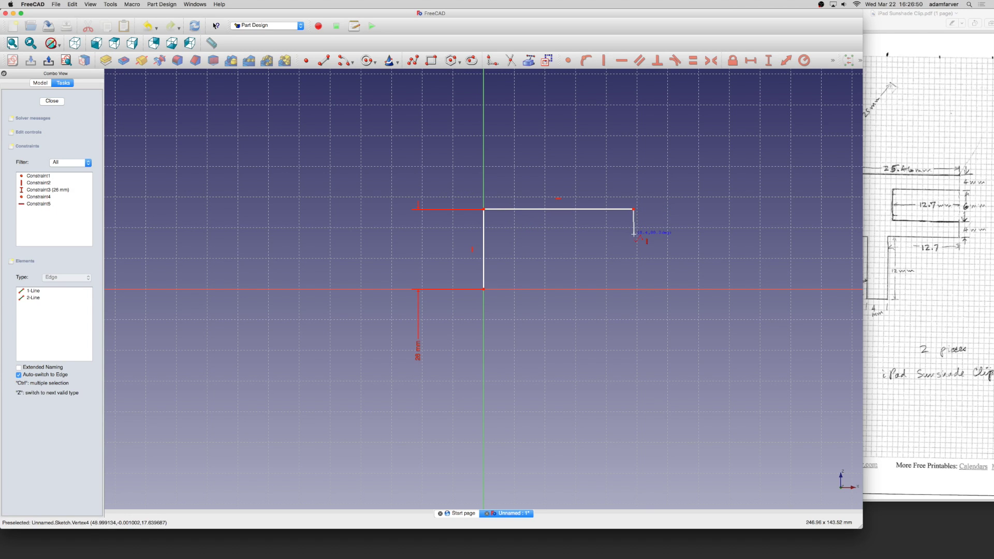
pyautogui.click(633, 233)
pyautogui.click(592, 233)
pyautogui.click(592, 255)
pyautogui.click(633, 256)
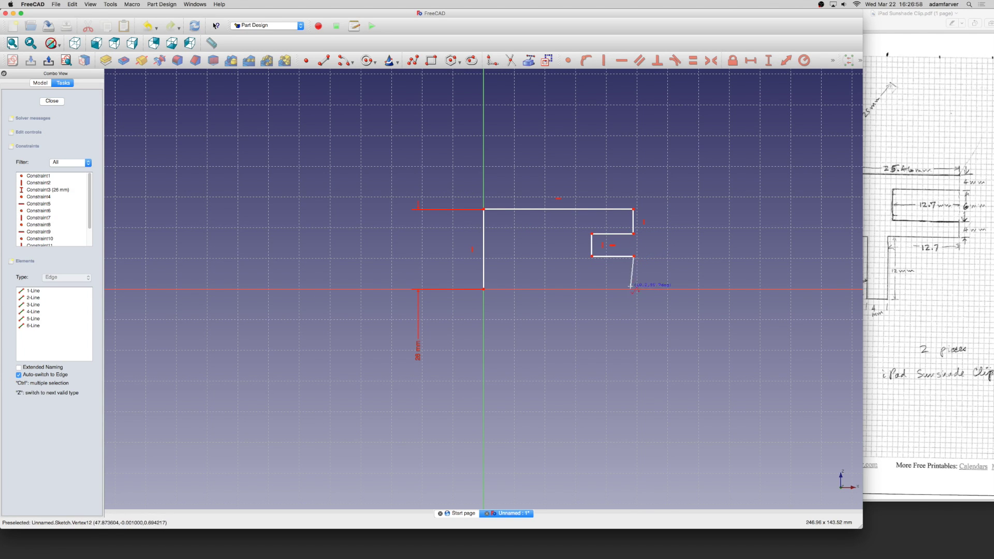
pyautogui.click(634, 273)
# - Continue the outline along the bottom step and notch, closing it at the origin
pyautogui.click(566, 272)
pyautogui.click(566, 290)
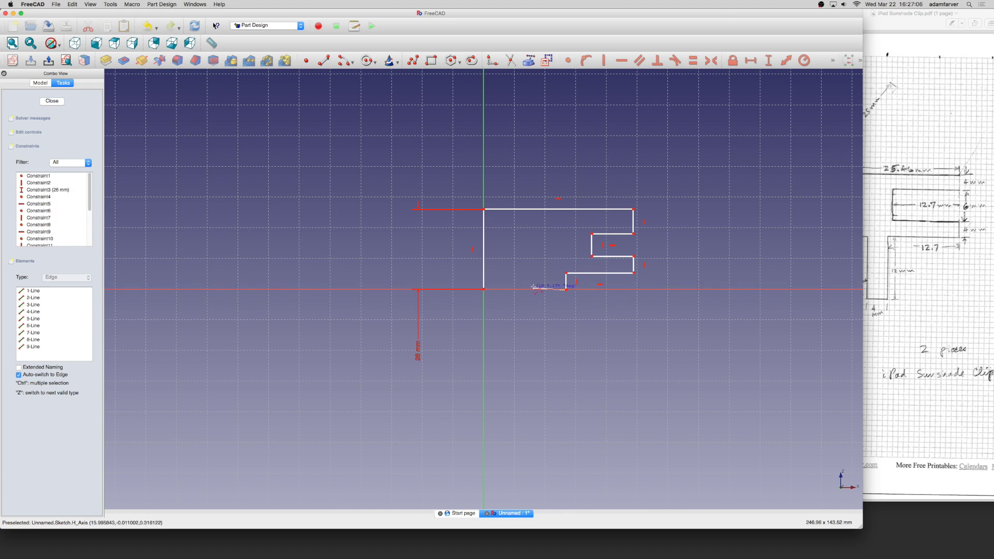
pyautogui.click(544, 290)
pyautogui.click(544, 263)
pyautogui.click(514, 263)
pyautogui.click(513, 289)
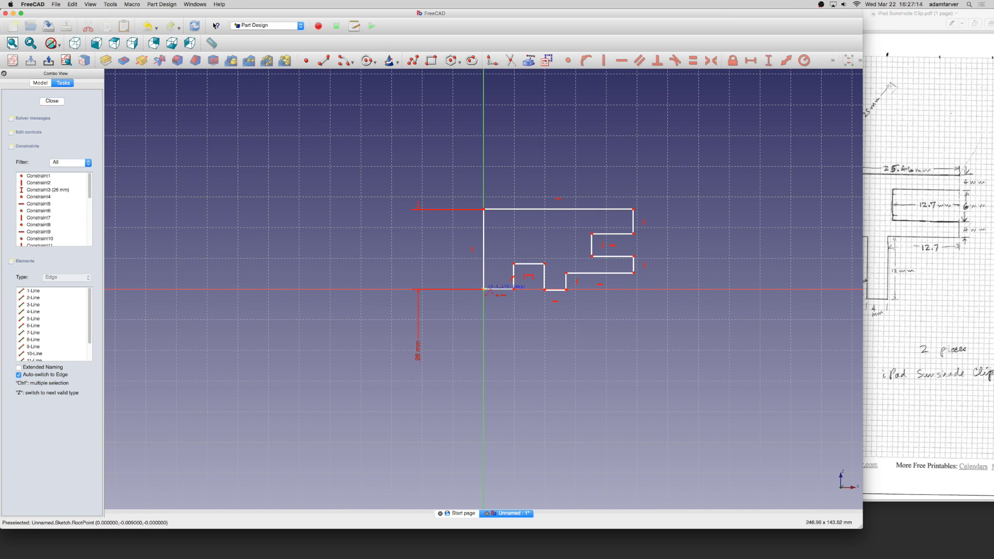
pyautogui.click(484, 289)
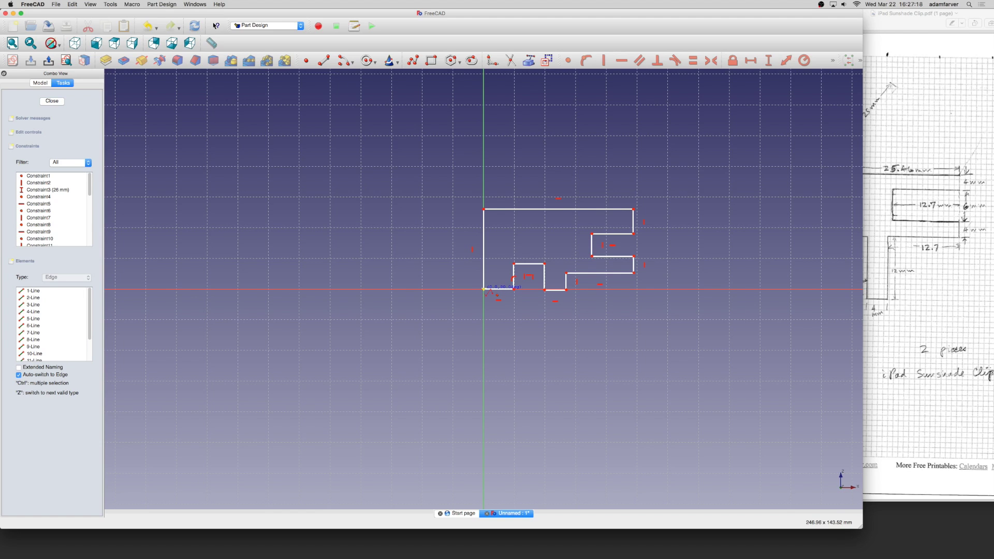
pyautogui.press('Escape')
pyautogui.click(512, 279)
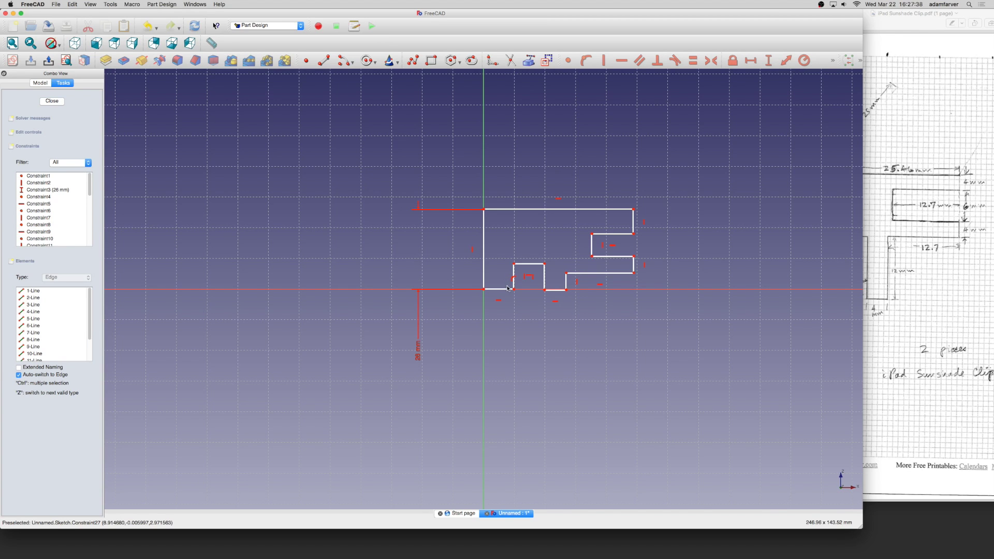
pyautogui.click(511, 280)
# - Fit all and reposition the view on the clip outline, then close the sketch
pyautogui.rightClick(533, 349)
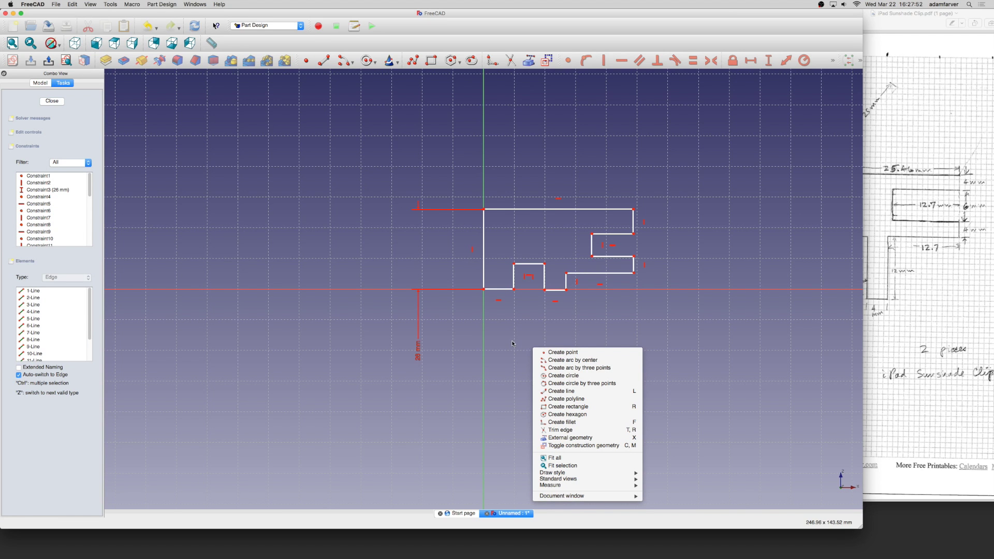
pyautogui.click(511, 341)
pyautogui.scroll(-5, 510, 341)
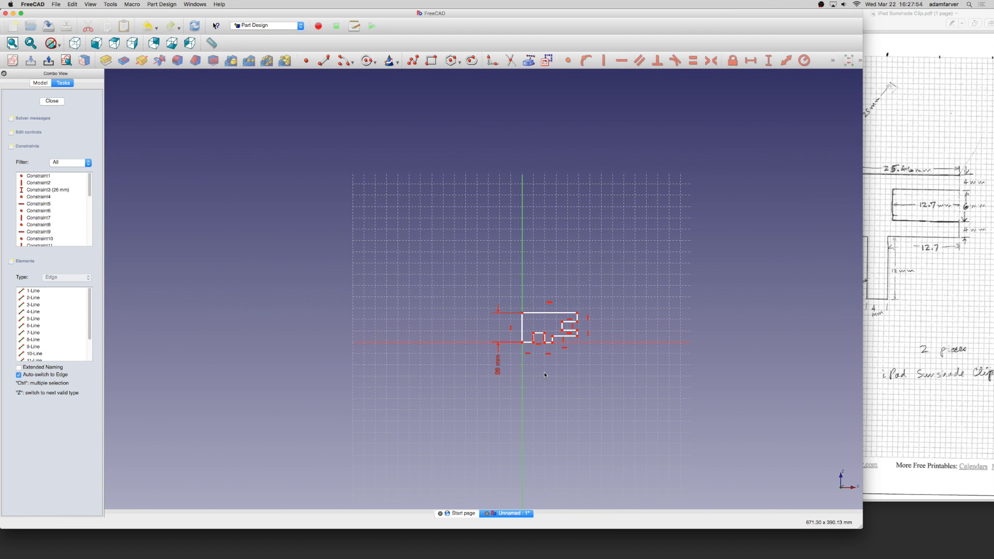
pyautogui.scroll(2, 545, 375)
pyautogui.scroll(4, 544, 375)
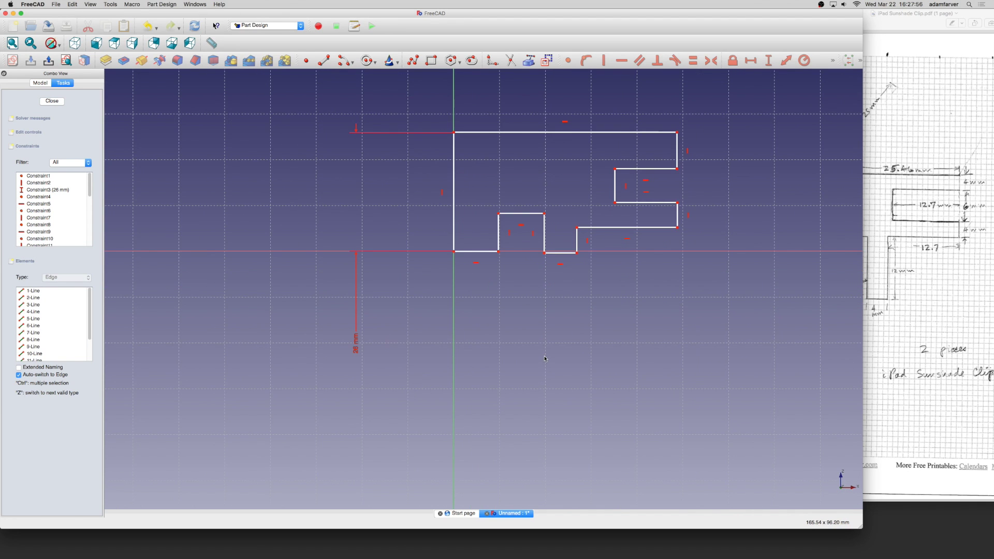
pyautogui.moveTo(537, 309)
pyautogui.mouseDown(button='middle')
pyautogui.moveTo(528, 388)
pyautogui.moveTo(501, 410)
pyautogui.mouseUp(button='middle')
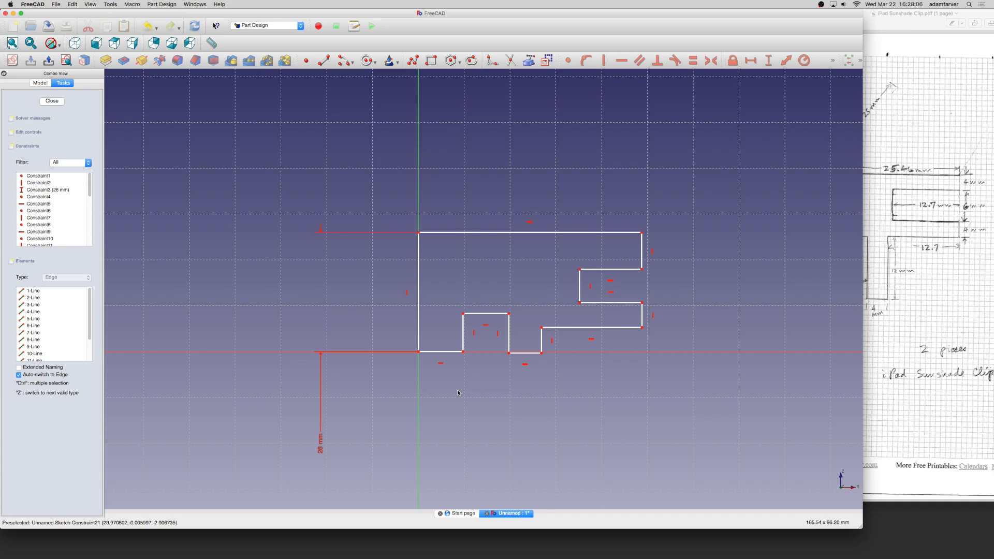
pyautogui.moveTo(458, 393)
pyautogui.mouseDown(button='middle')
pyautogui.moveTo(606, 378)
pyautogui.moveTo(521, 373)
pyautogui.moveTo(447, 391)
pyautogui.moveTo(647, 395)
pyautogui.moveTo(434, 403)
pyautogui.moveTo(441, 344)
pyautogui.moveTo(427, 385)
pyautogui.mouseUp(button='middle')
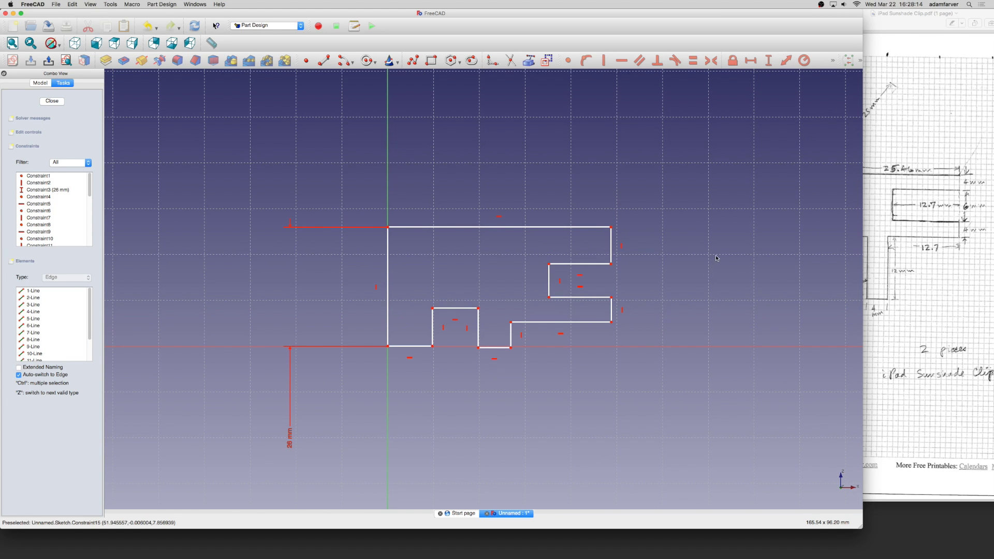
pyautogui.moveTo(715, 256)
pyautogui.mouseDown(button='middle')
pyautogui.moveTo(539, 290)
pyautogui.moveTo(675, 278)
pyautogui.moveTo(673, 260)
pyautogui.moveTo(708, 262)
pyautogui.moveTo(677, 271)
pyautogui.moveTo(720, 251)
pyautogui.moveTo(715, 259)
pyautogui.mouseUp(button='middle')
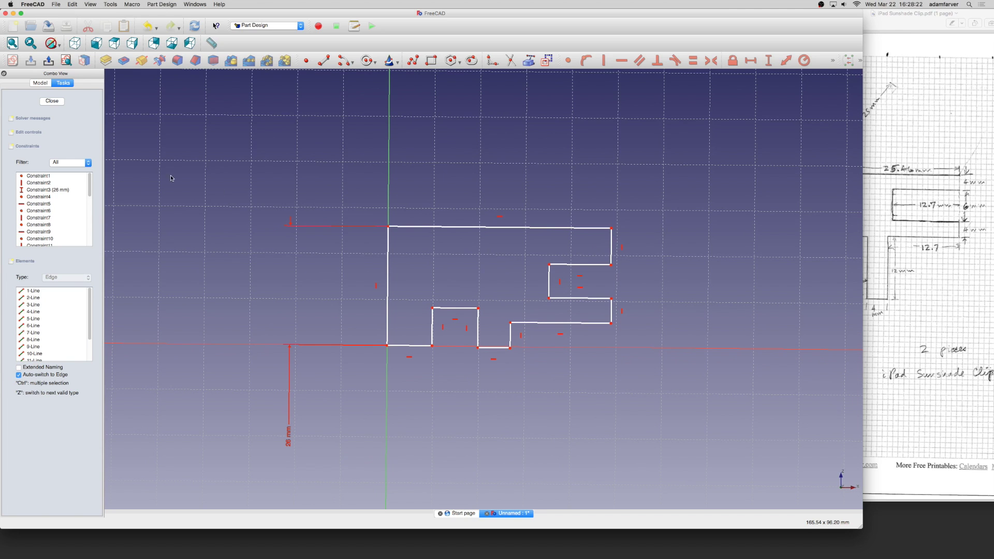
pyautogui.click(52, 101)
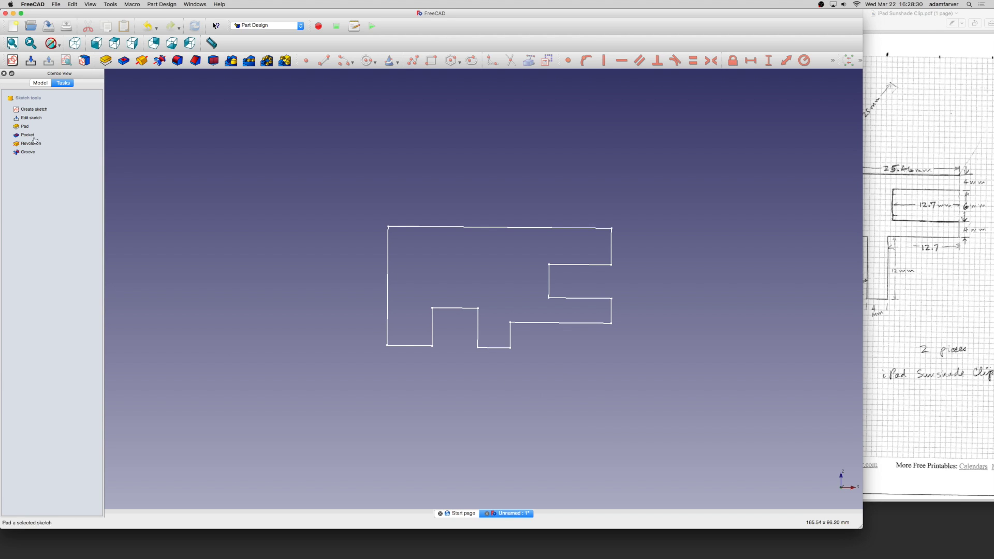
# - Look over the 3D view's Navigation styles menu, dismiss it, and edit the clip sketch again
pyautogui.rightClick(612, 378)
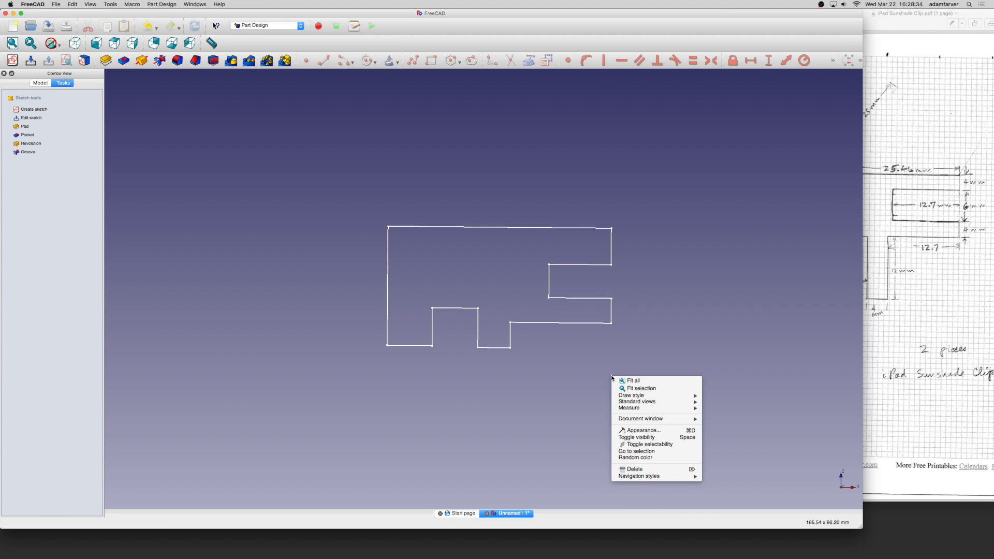
pyautogui.moveTo(662, 477)
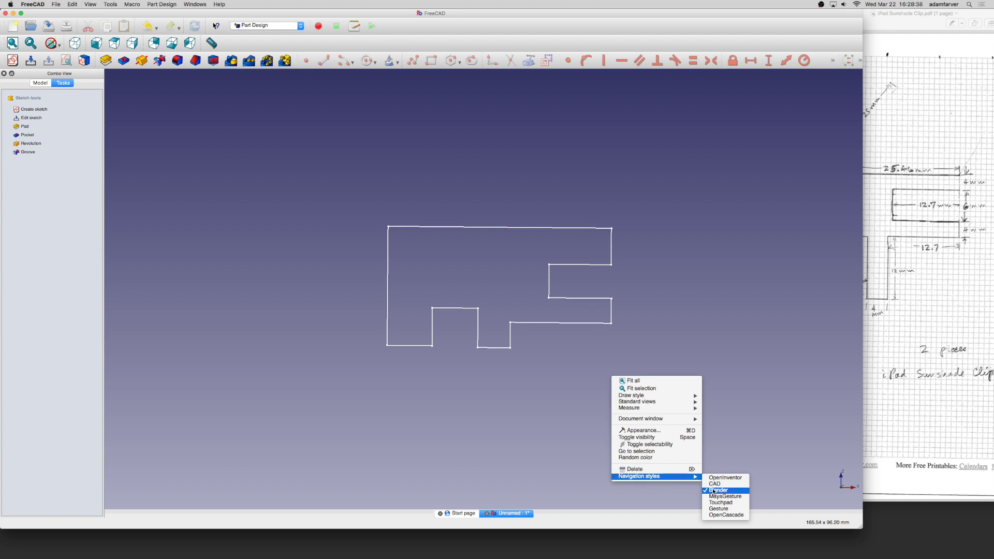
pyautogui.click(728, 449)
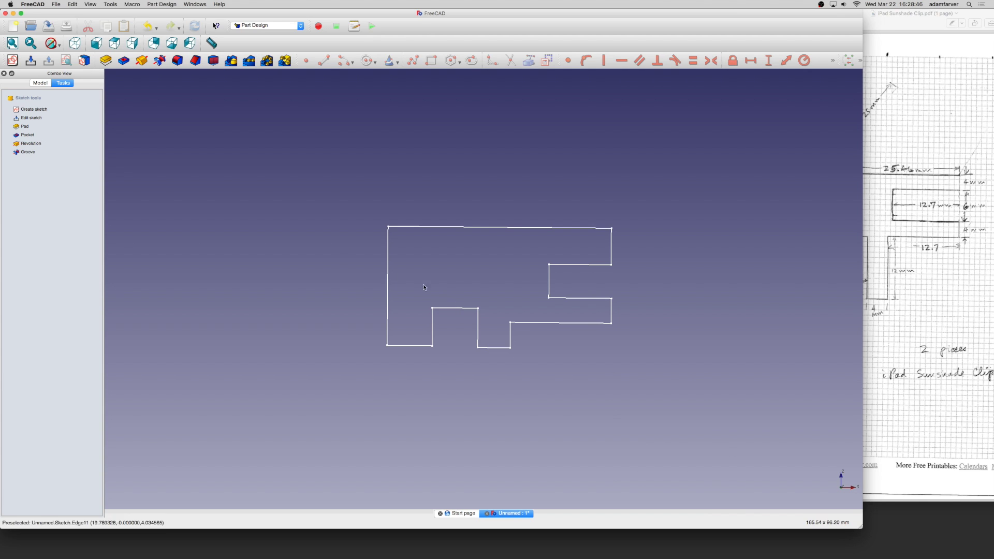
pyautogui.click(32, 118)
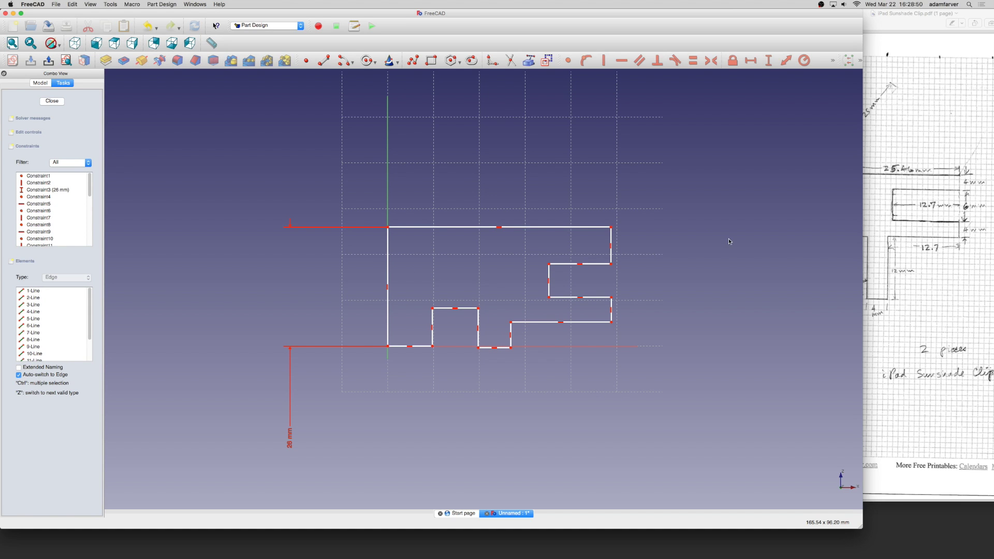
# - Constrain the short right-side edges, bottom notch edge and bottom-left edge equal, then select the bottom-left edge
pyautogui.click(918, 198)
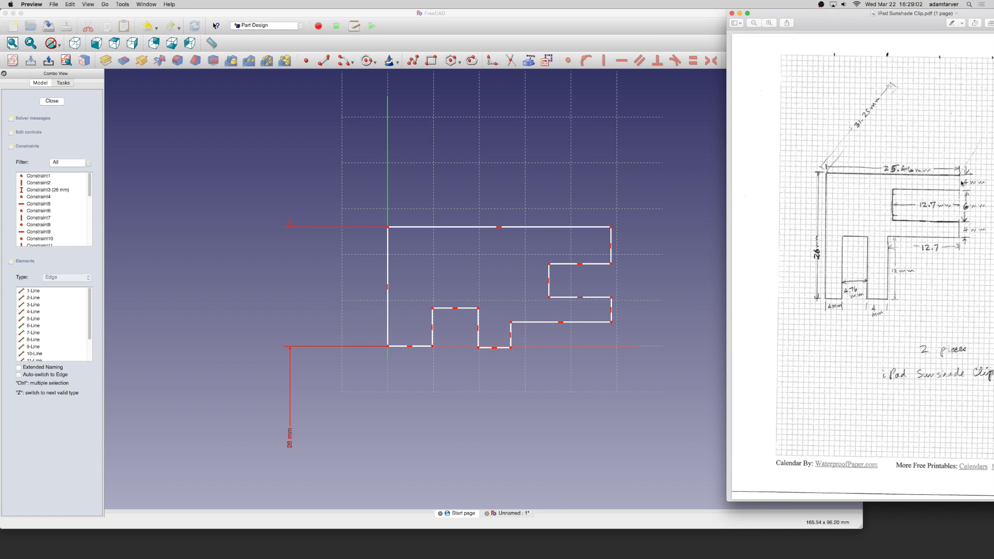
pyautogui.click(504, 389)
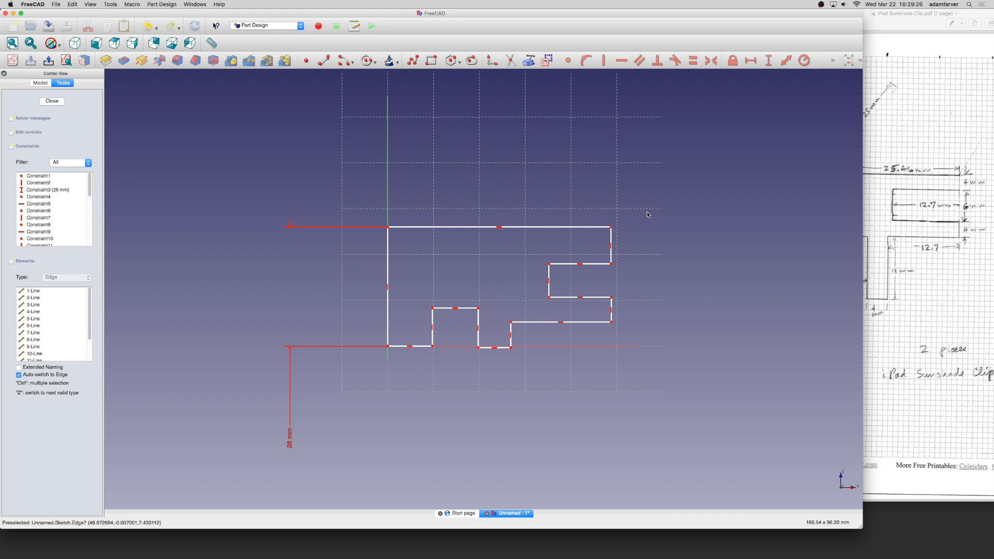
pyautogui.click(611, 242)
pyautogui.click(613, 307)
pyautogui.click(494, 347)
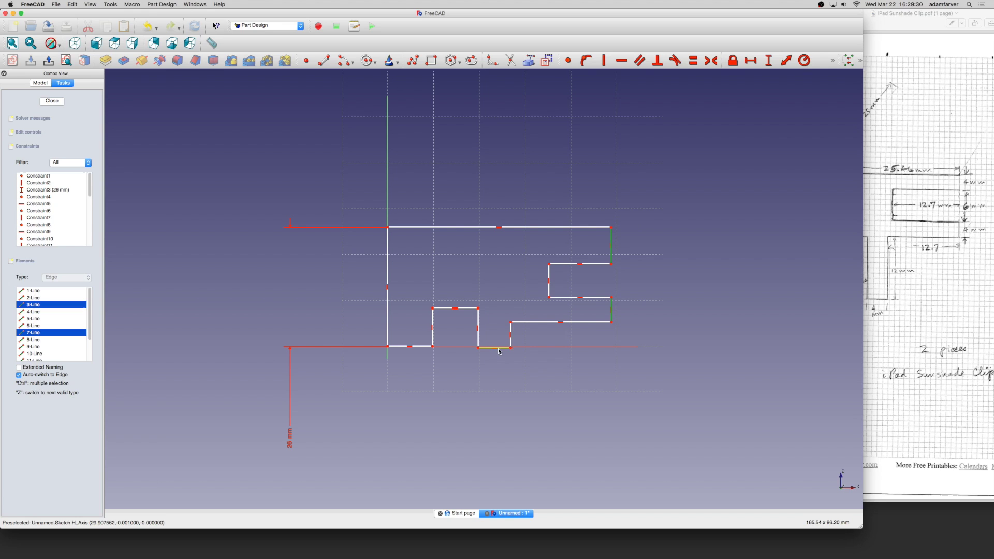
pyautogui.click(418, 348)
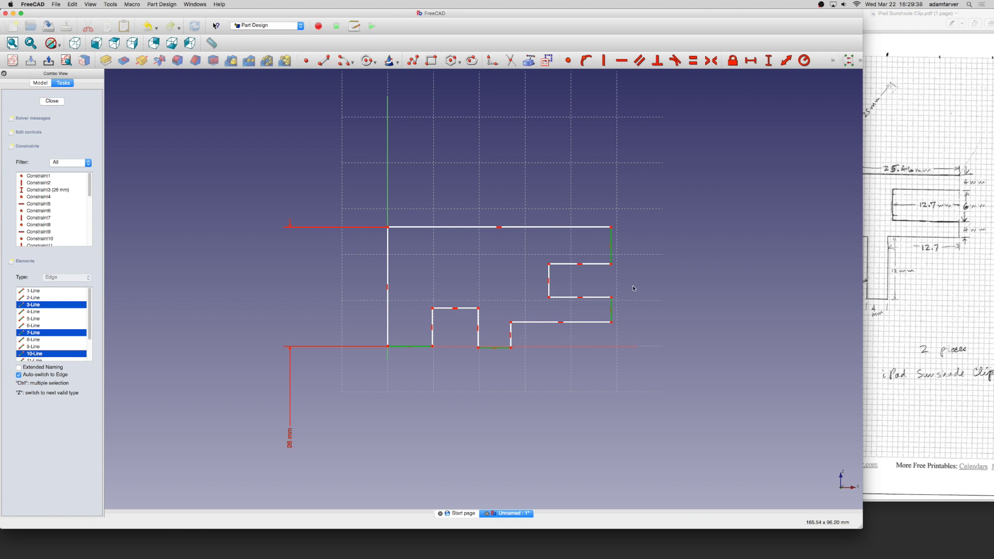
pyautogui.click(693, 61)
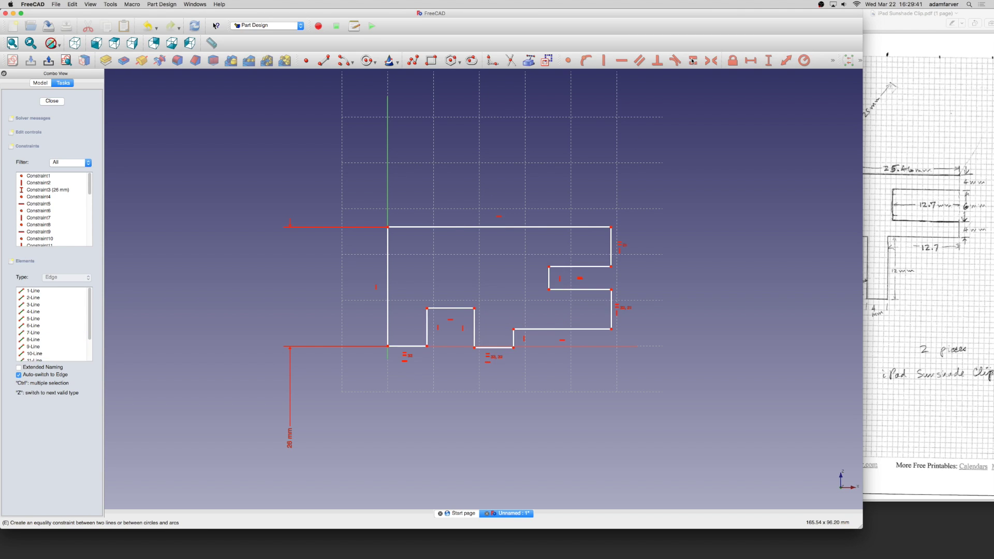
pyautogui.click(407, 349)
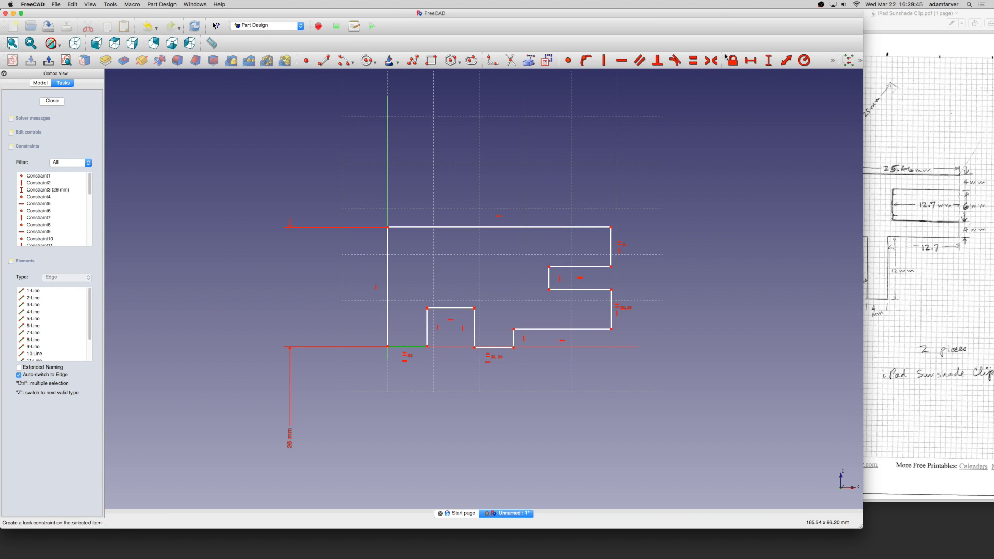
# - Fix the short bottom-left edge at 4 mm and place its dimension below the sketch
pyautogui.click(751, 60)
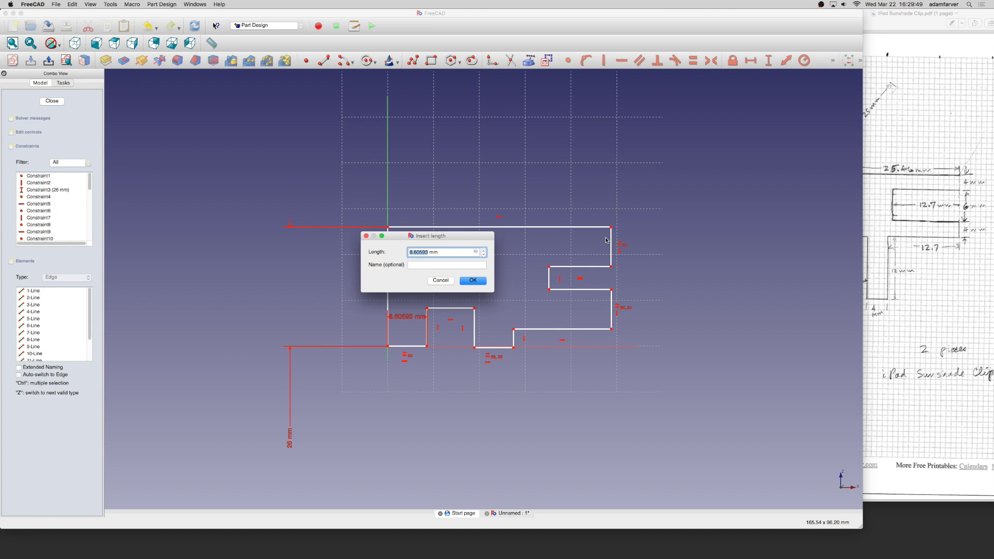
pyautogui.write('4')
pyautogui.press('Return')
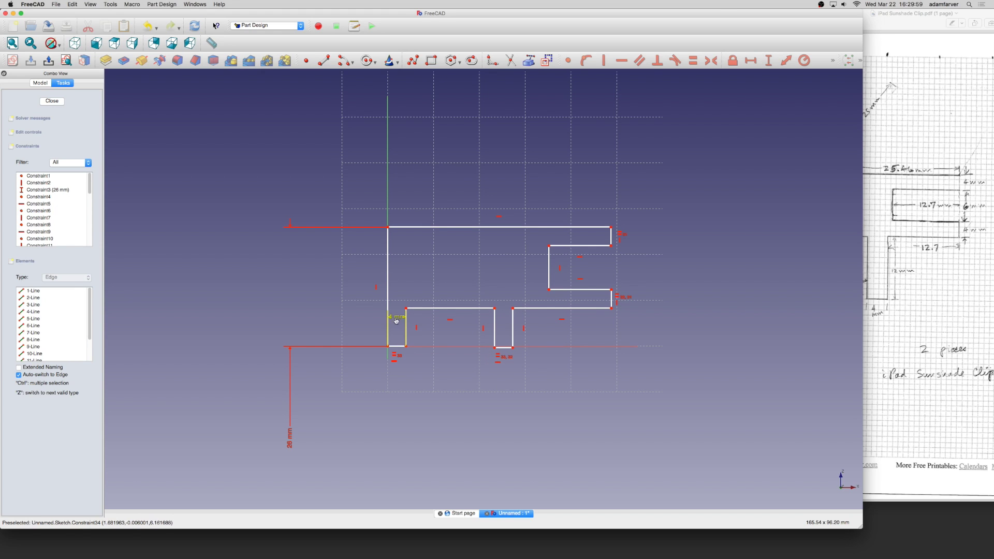
pyautogui.moveTo(396, 317); pyautogui.dragTo(330, 432)
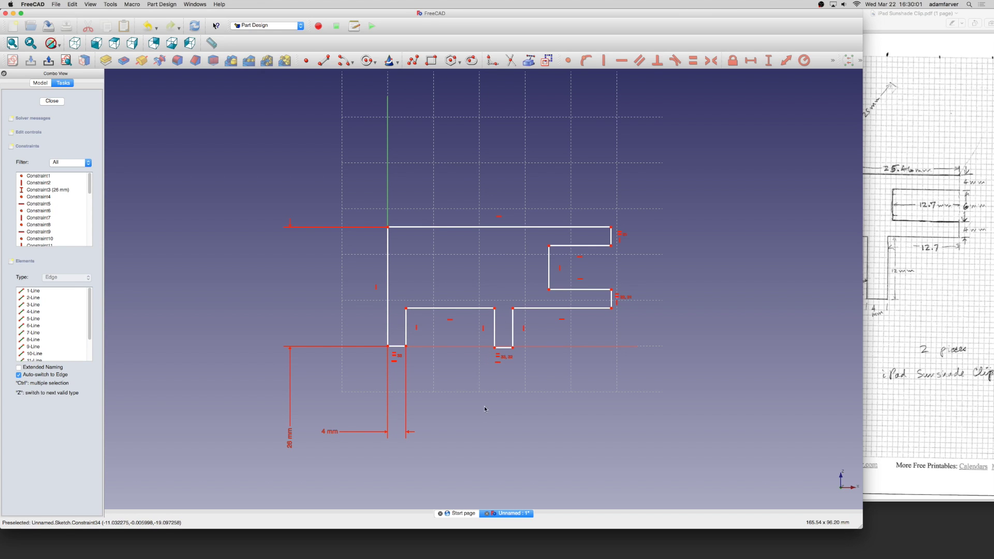
# - Select the profile's top edge and compare it against the reference drawing
pyautogui.click(411, 227)
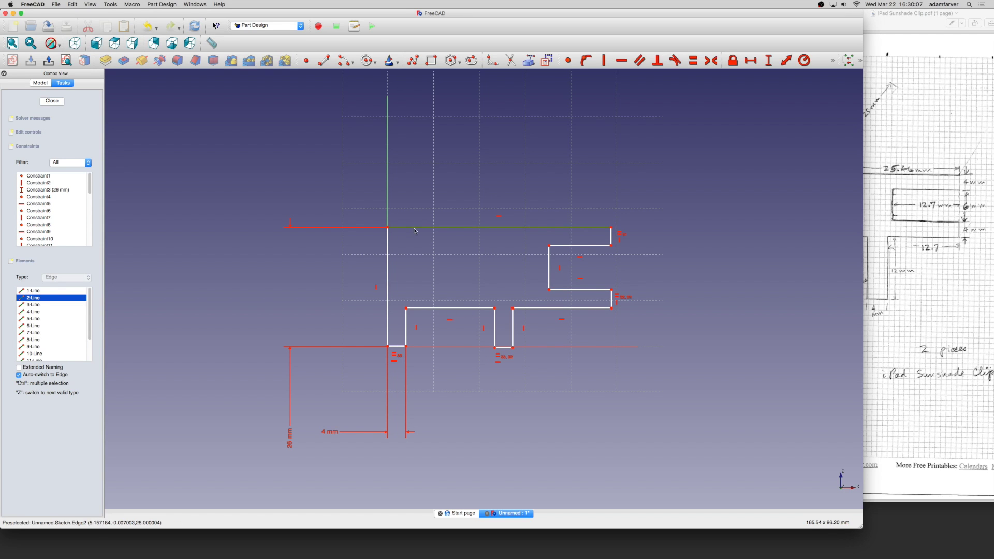
pyautogui.click(935, 243)
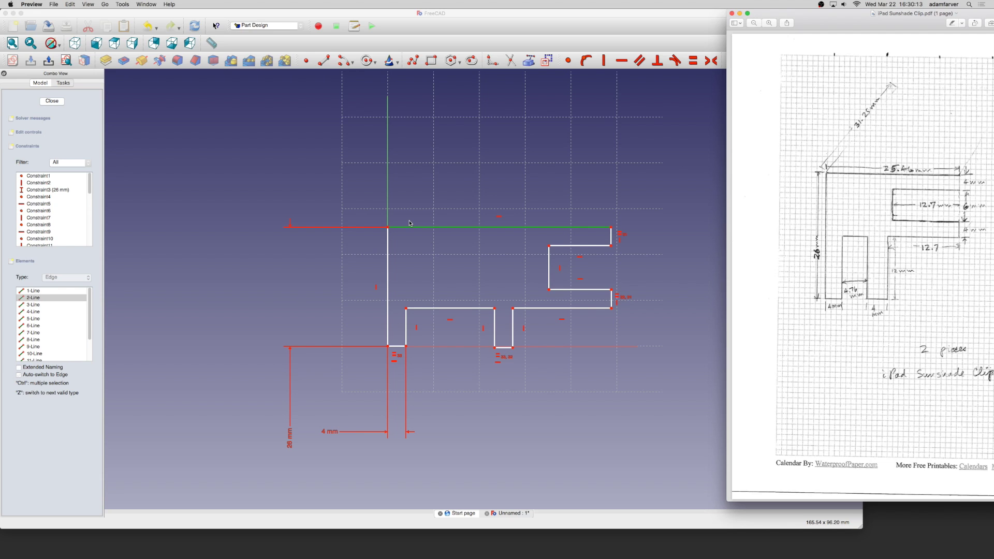
pyautogui.click(425, 231)
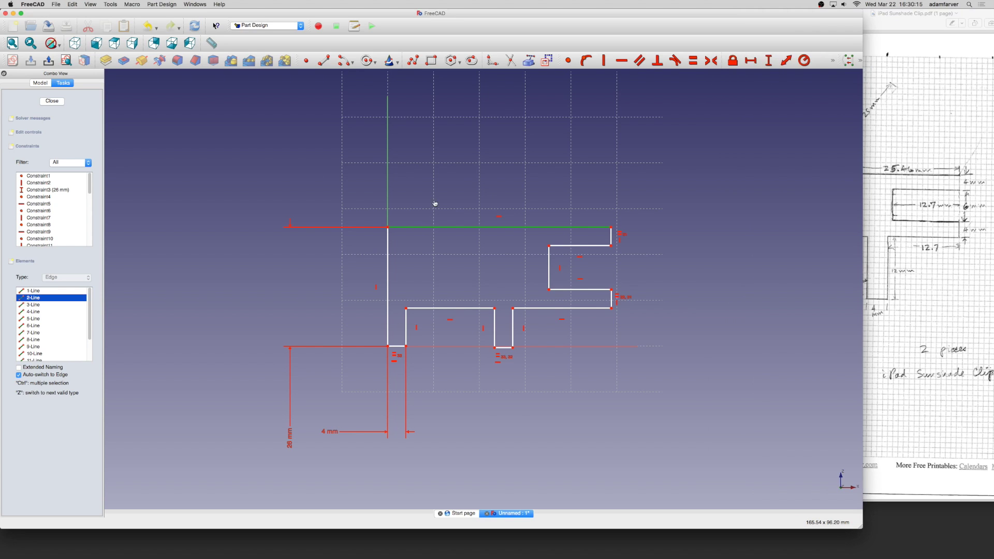
# - Constrain the profile's top edge to a 25.4 mm horizontal length
pyautogui.click(436, 228)
pyautogui.click(752, 61)
pyautogui.click(435, 280)
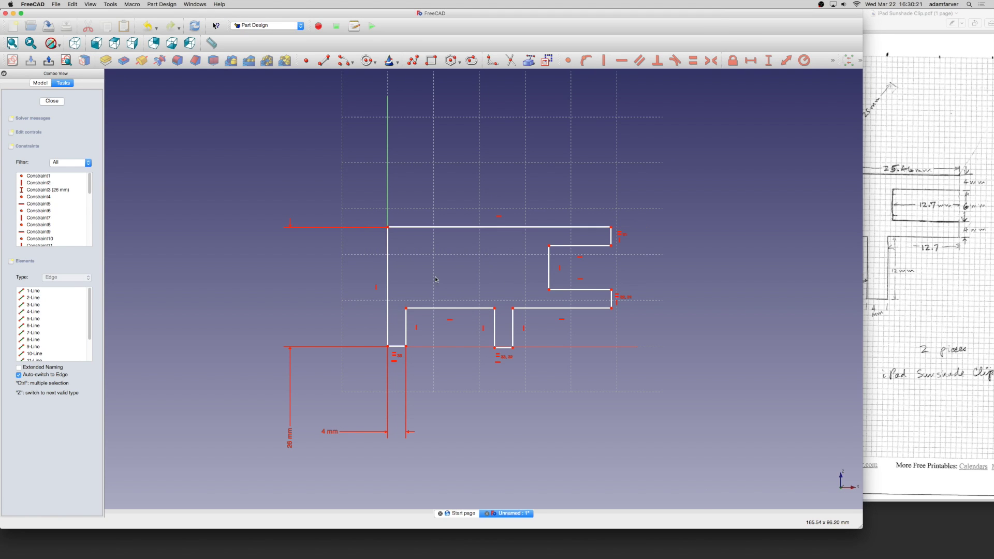
pyautogui.click(489, 227)
pyautogui.hotkey('shift', 'h')
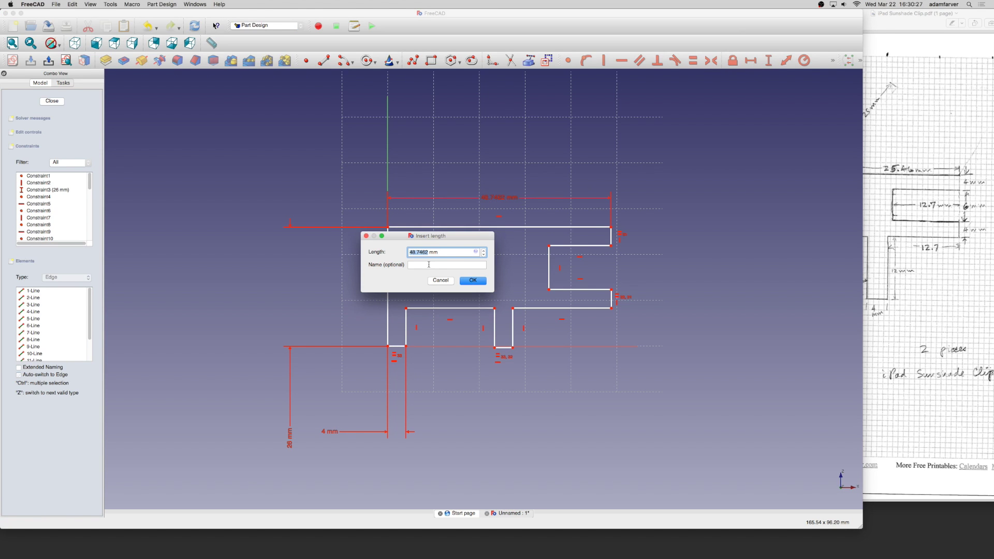
pyautogui.write('24')
pyautogui.press('BackSpace')
pyautogui.write('5')
pyautogui.press('Return')
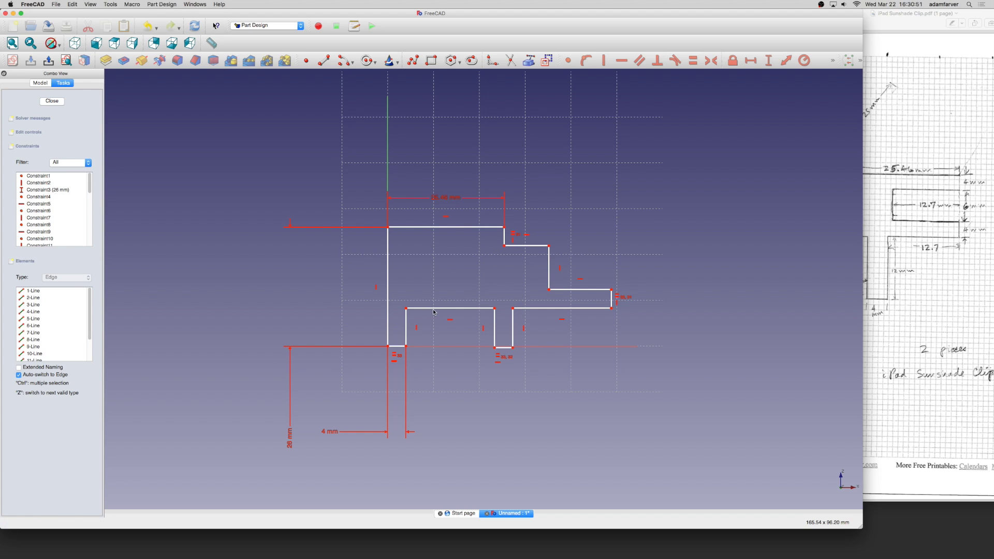
# - Check the reference drawing and constrain the slot's top edge to 4.76 mm wide
pyautogui.click(950, 293)
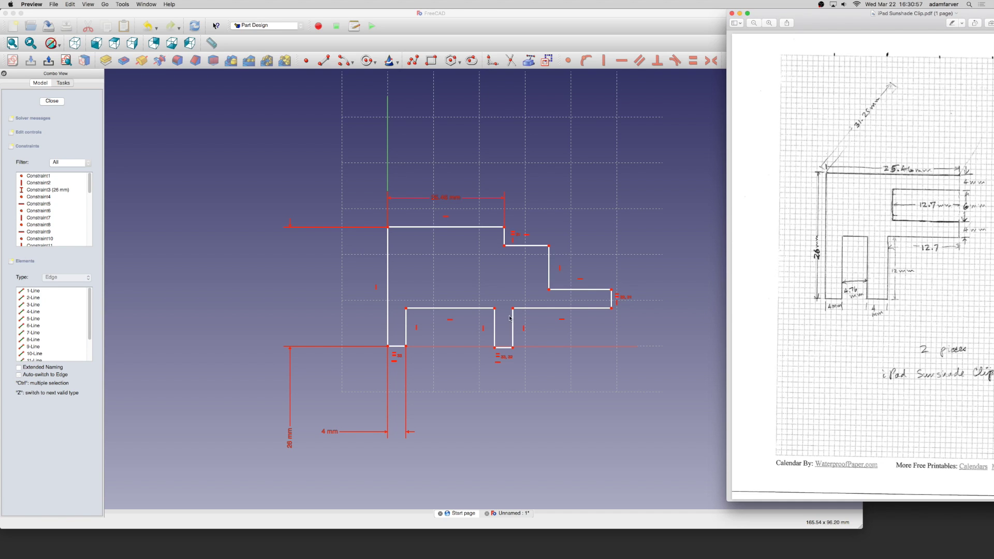
pyautogui.click(460, 308)
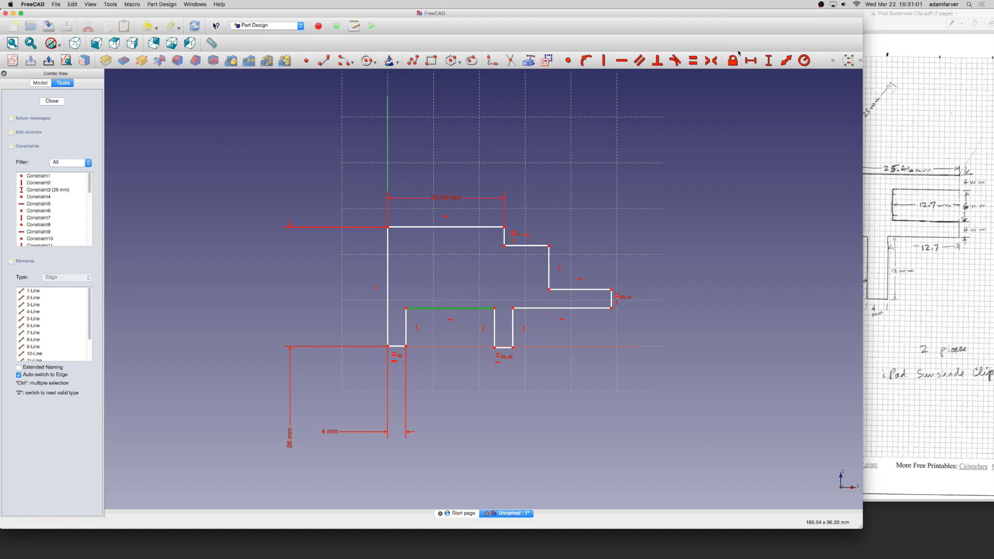
pyautogui.click(749, 61)
pyautogui.write('4.76')
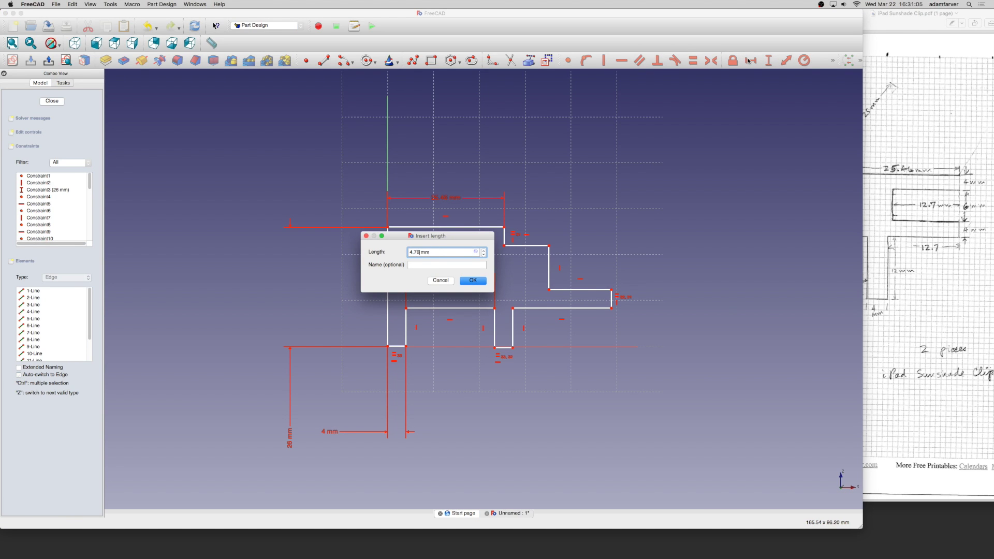
pyautogui.press('Return')
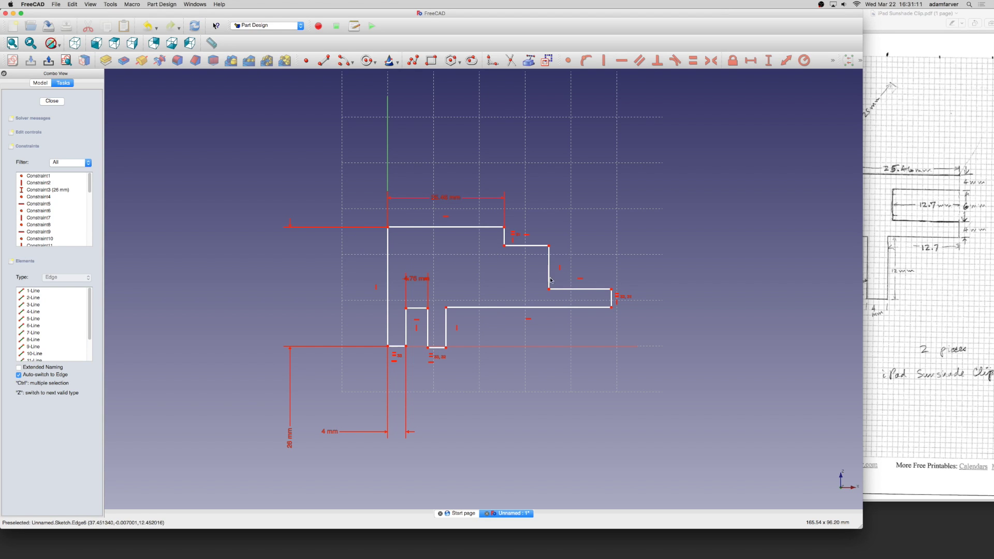
# - Drag the inner step edge and the profile's right end leftward, then recheck the drawing
pyautogui.moveTo(552, 280)
pyautogui.mouseDown()
pyautogui.moveTo(460, 262)
pyautogui.moveTo(481, 266)
pyautogui.mouseUp()
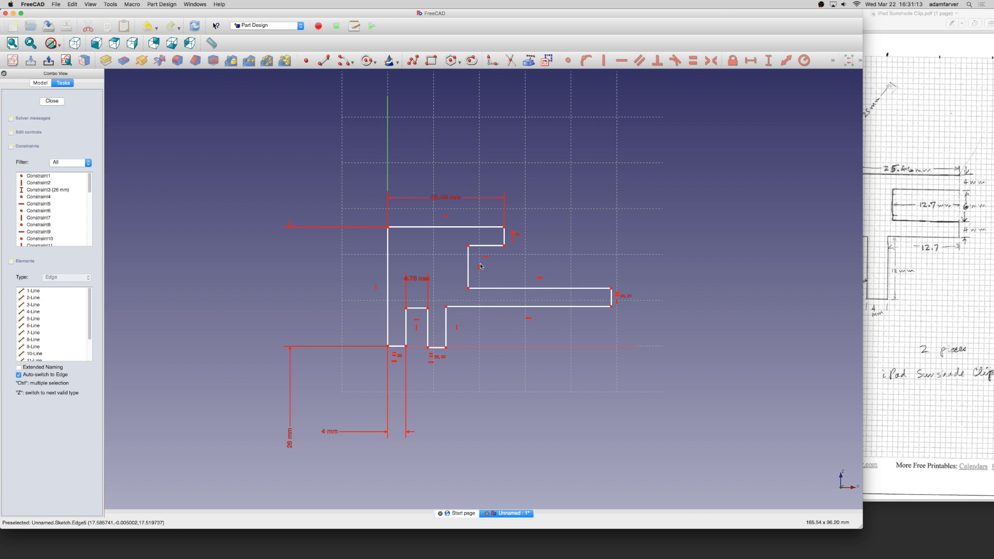
pyautogui.moveTo(612, 302); pyautogui.dragTo(511, 301)
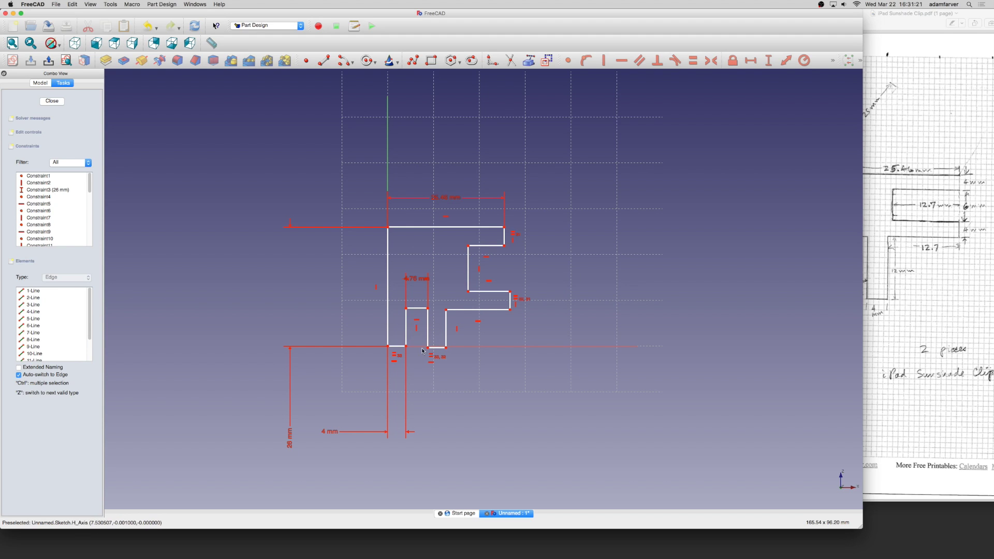
pyautogui.click(891, 283)
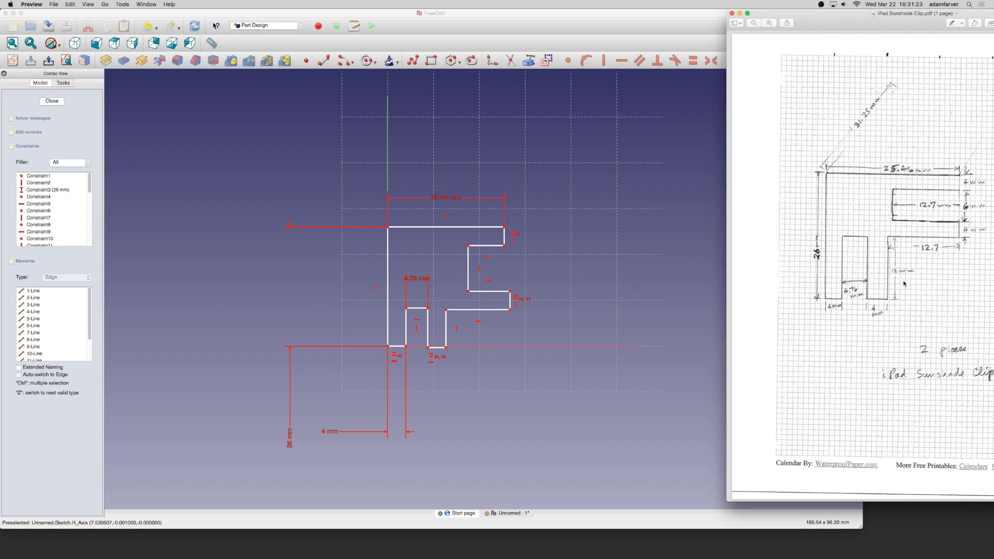
# - Make the two vertical edges beside the slot equal in length
pyautogui.click(403, 335)
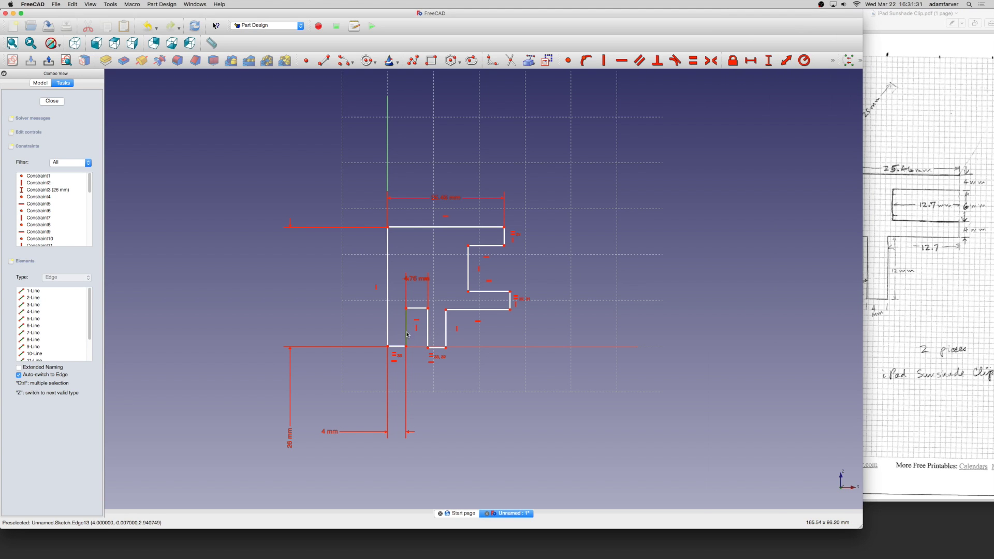
pyautogui.click(428, 334)
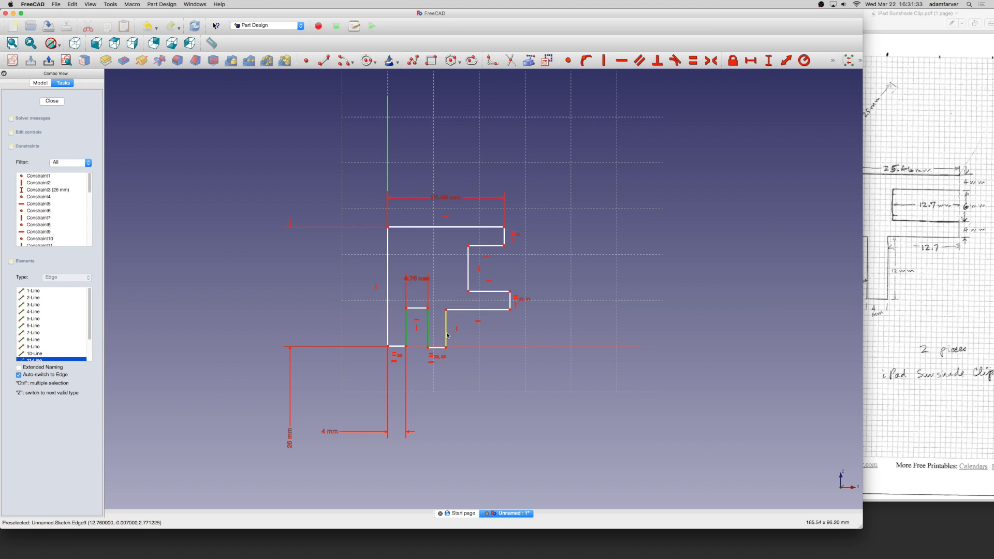
pyautogui.click(447, 335)
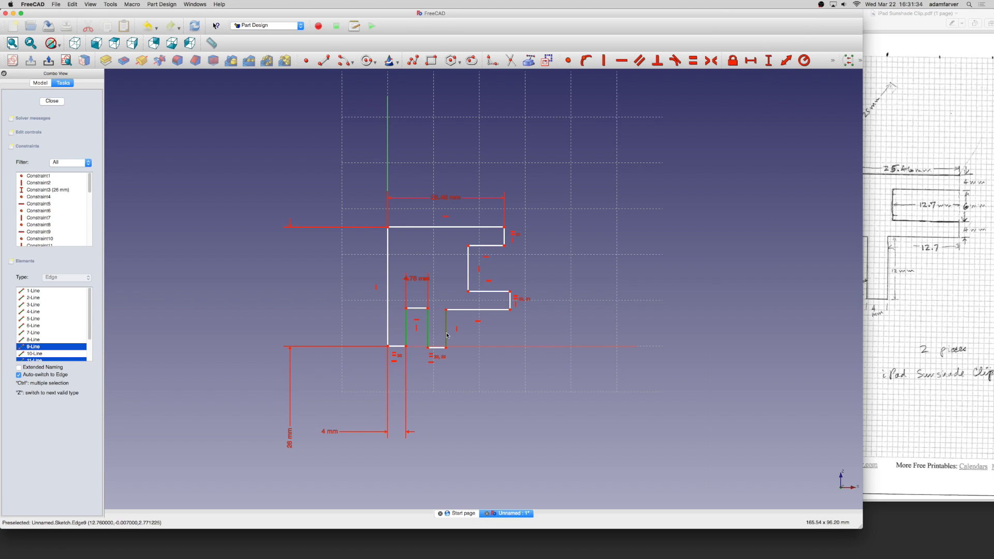
pyautogui.click(696, 63)
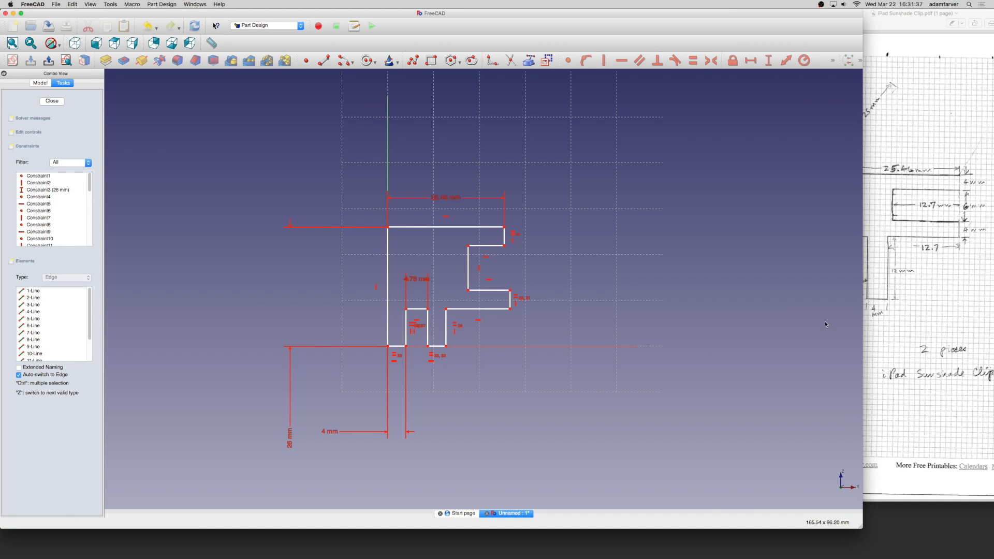
# - Fix the vertical edge right of the slot at 12 mm and move its label right
pyautogui.click(446, 331)
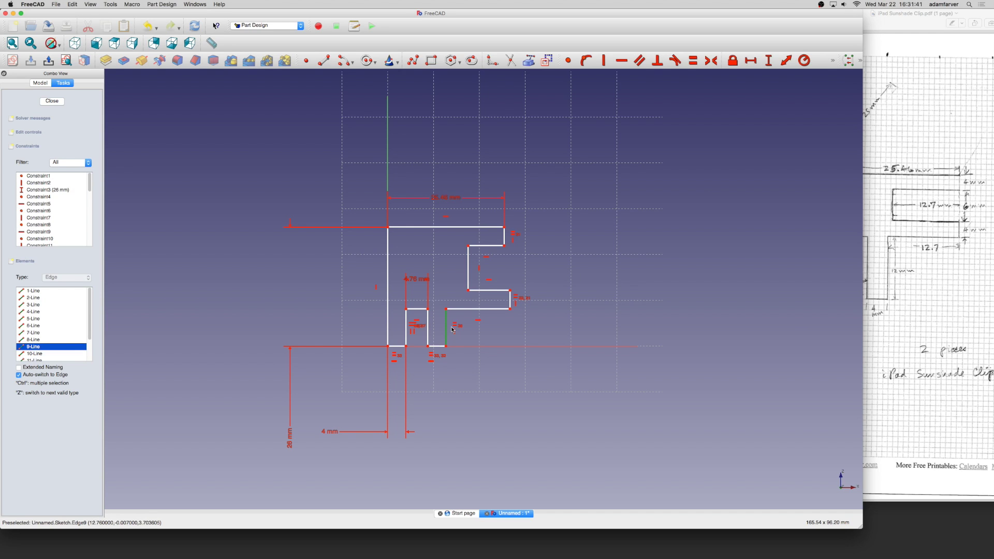
pyautogui.click(769, 60)
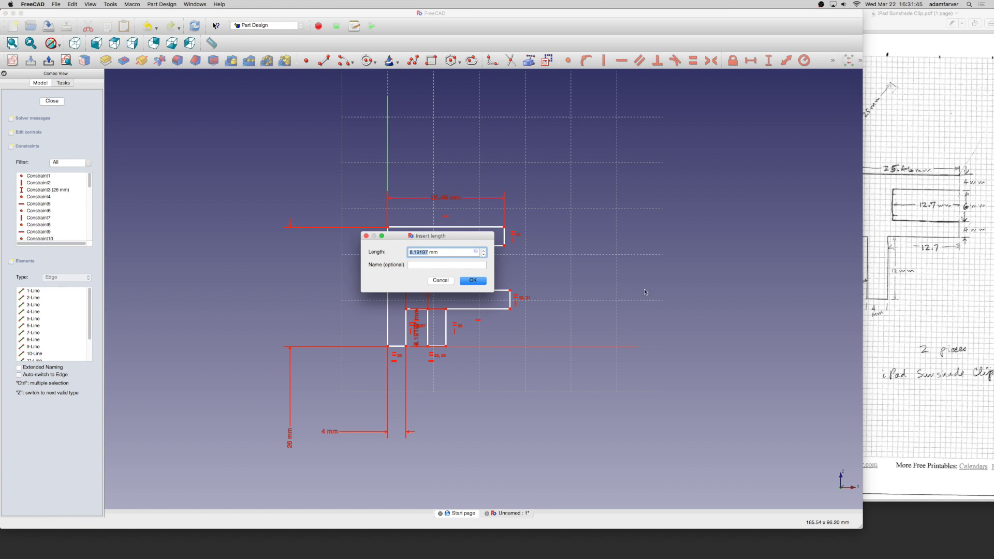
pyautogui.write('12')
pyautogui.press('Return')
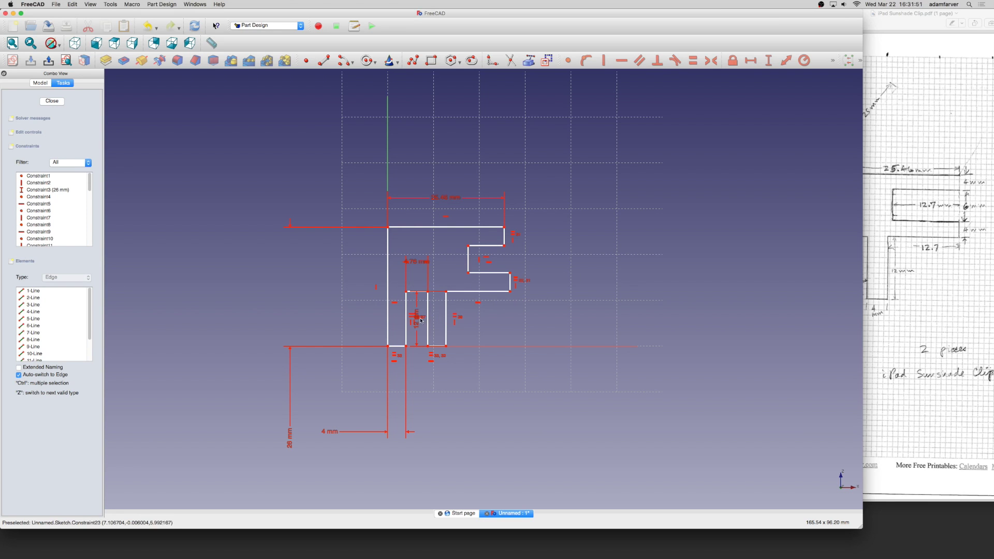
pyautogui.moveTo(417, 318)
pyautogui.mouseDown()
pyautogui.moveTo(530, 340)
pyautogui.moveTo(661, 344)
pyautogui.moveTo(657, 462)
pyautogui.moveTo(658, 439)
pyautogui.mouseUp()
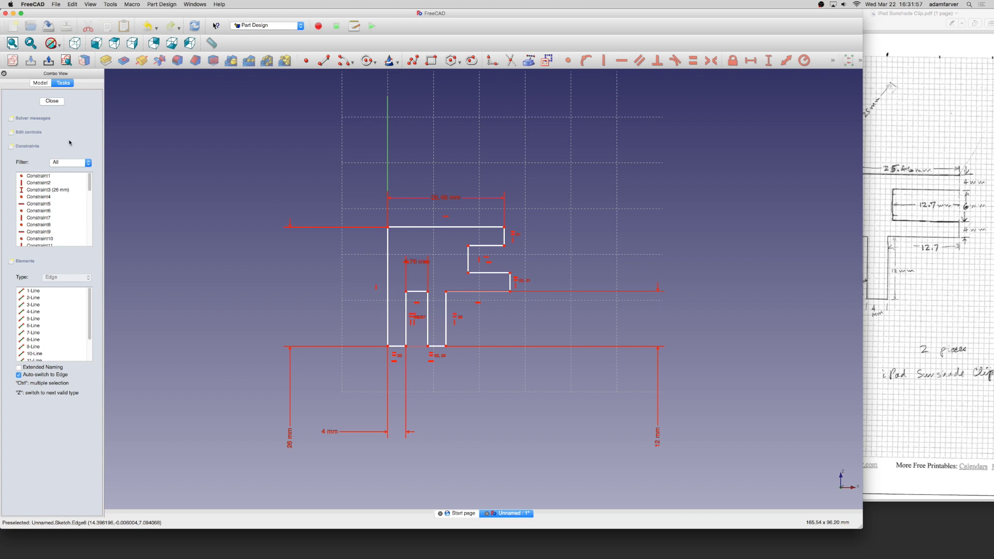
# - Show the solver messages and widen the step by dragging its vertical edge right
pyautogui.click(41, 119)
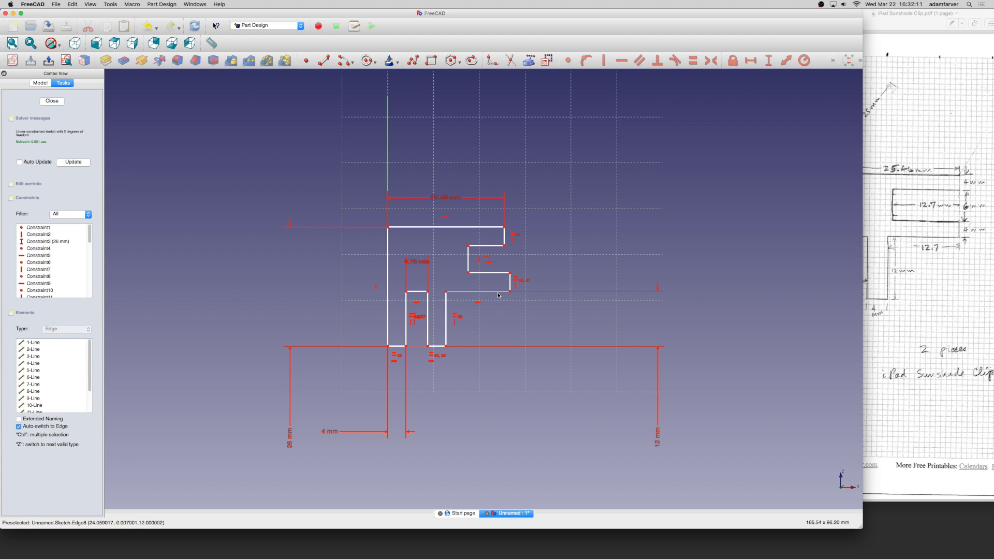
pyautogui.moveTo(498, 293); pyautogui.dragTo(456, 294)
pyautogui.click(503, 284)
pyautogui.moveTo(505, 283)
pyautogui.mouseDown()
pyautogui.moveTo(514, 286)
pyautogui.moveTo(498, 288)
pyautogui.moveTo(527, 285)
pyautogui.moveTo(490, 284)
pyautogui.moveTo(517, 283)
pyautogui.mouseUp()
# - Make the notch's two horizontal edges equal and start a horizontal length on the lower one
pyautogui.click(479, 272)
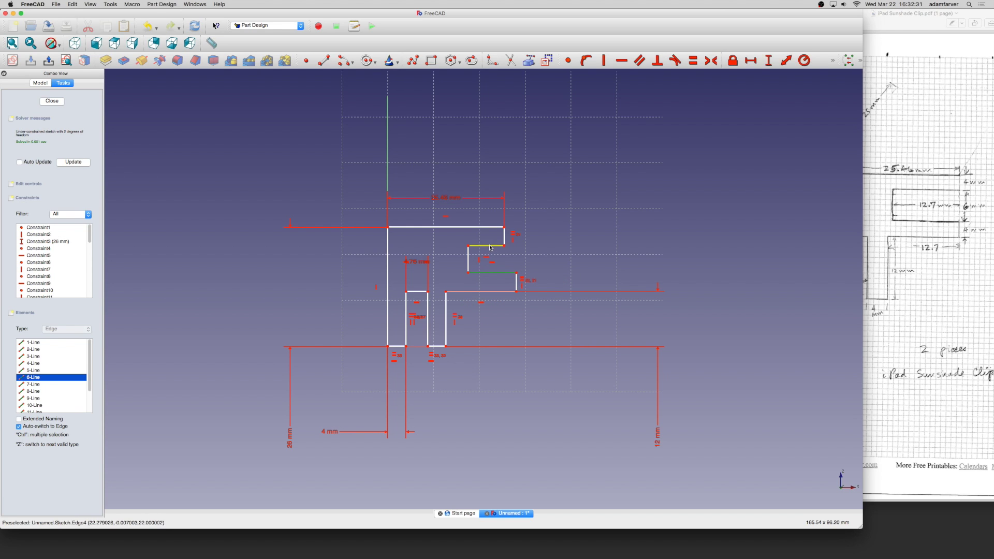
pyautogui.click(490, 246)
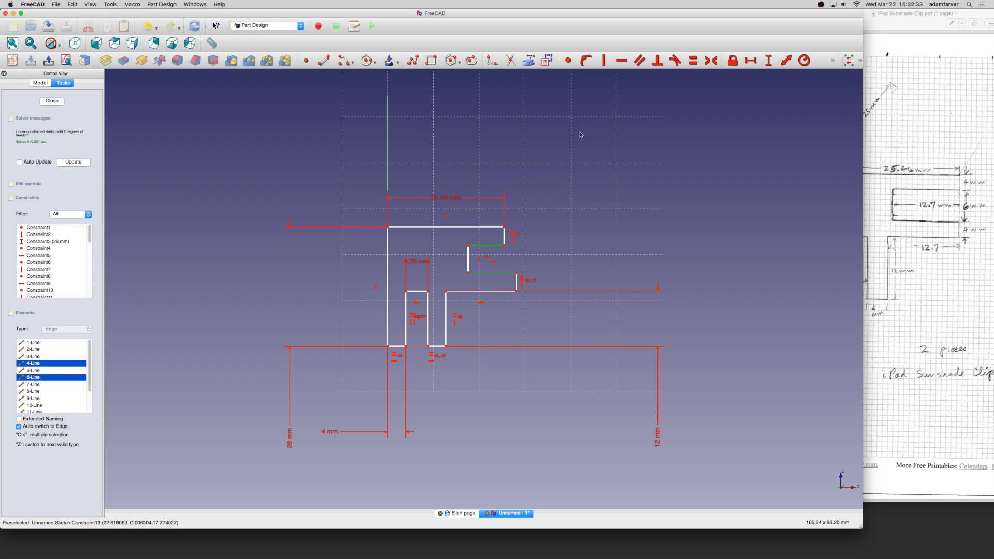
pyautogui.click(694, 63)
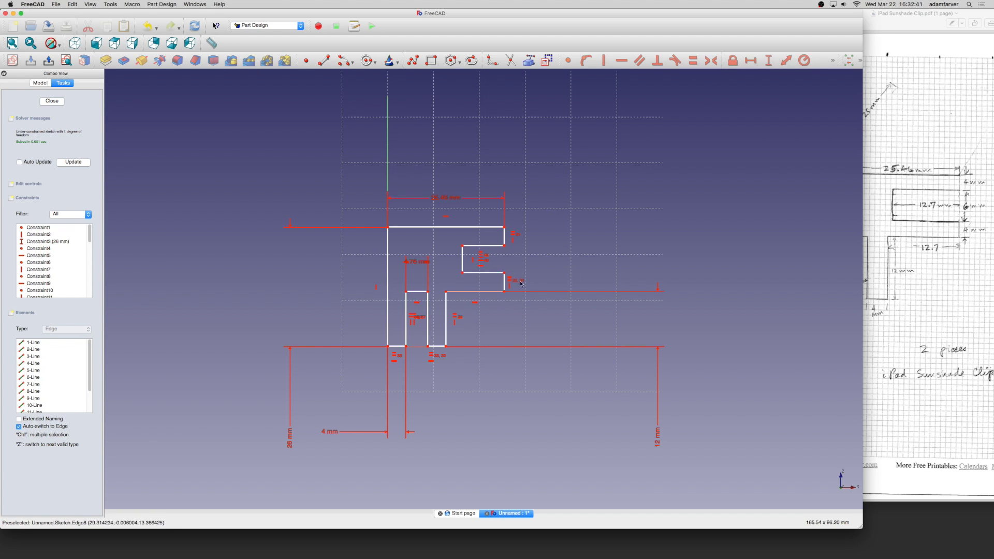
pyautogui.click(483, 273)
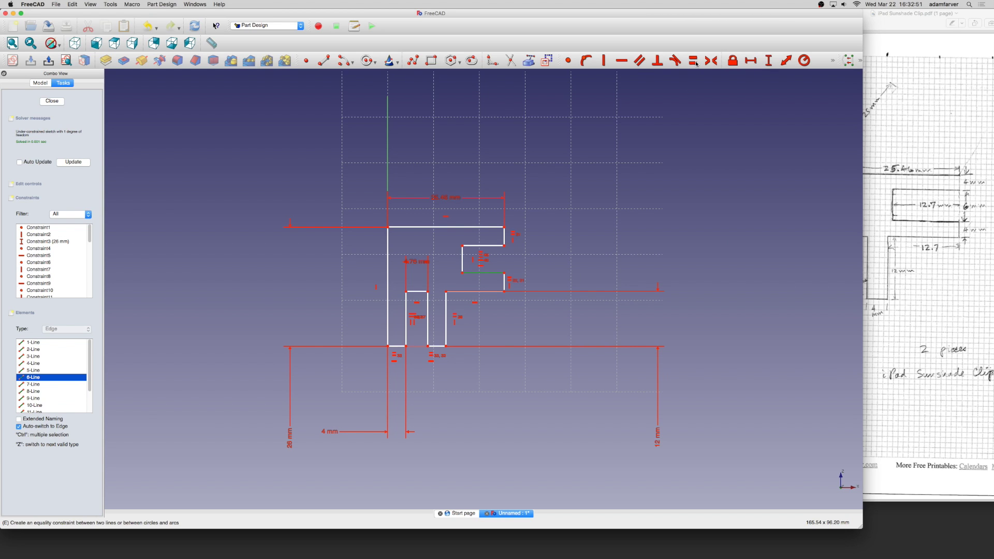
pyautogui.click(755, 63)
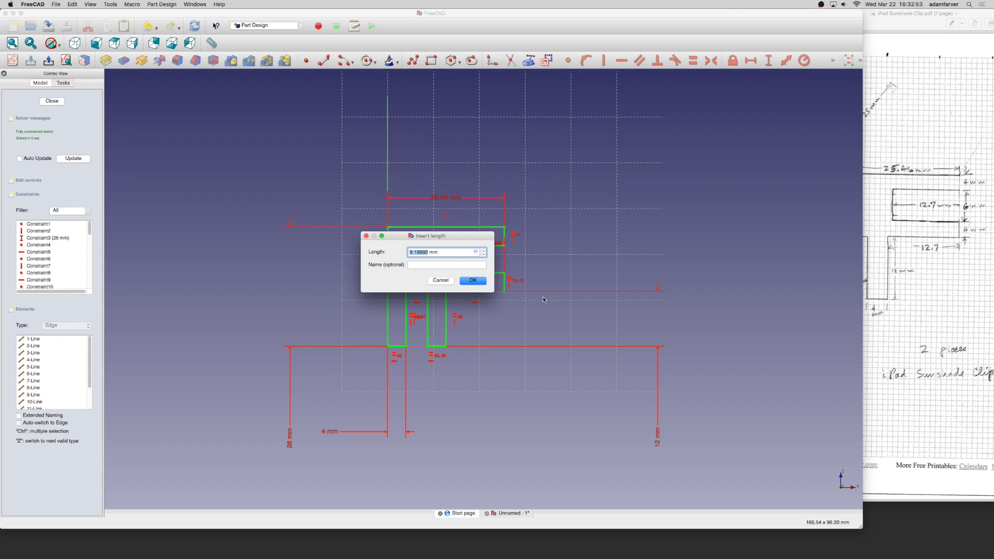
# - Enter 12.7 mm for the notch's lower edge and drag the 12.7 and 4.76 mm labels right
pyautogui.write('12.7')
pyautogui.press('Return')
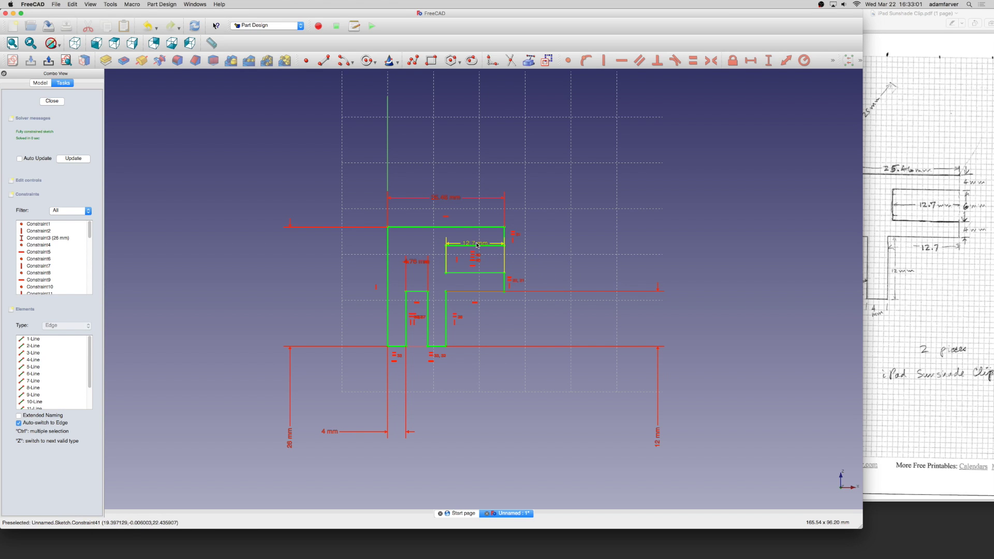
pyautogui.moveTo(478, 245); pyautogui.dragTo(682, 263)
pyautogui.moveTo(423, 263); pyautogui.dragTo(616, 321)
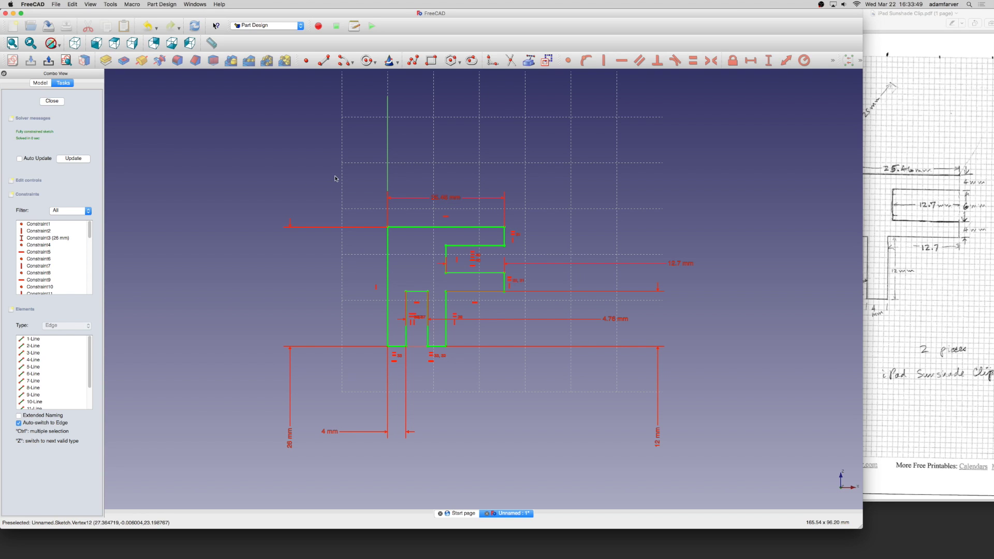
# - Close the sketch, pad it into a default 10 mm solid, and check the reference drawing
pyautogui.click(52, 101)
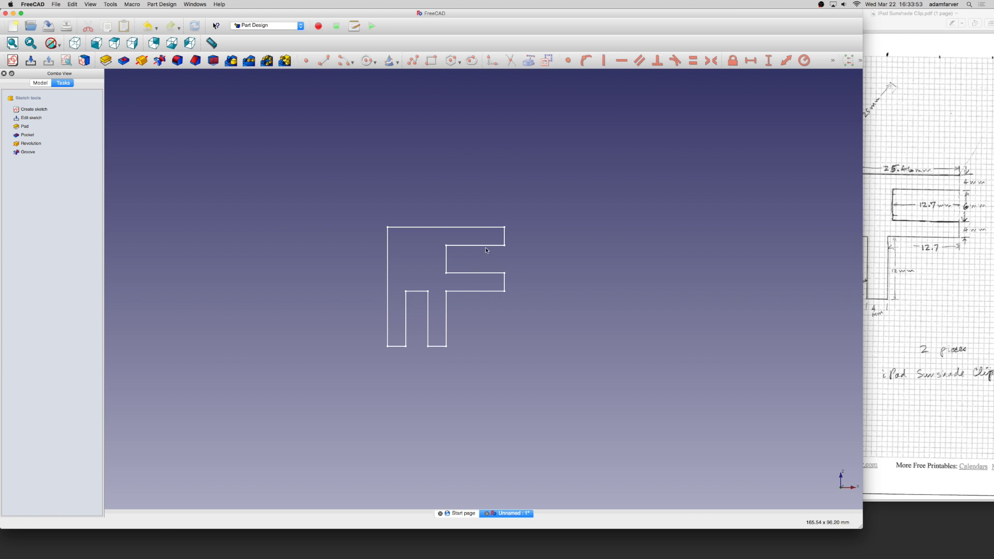
pyautogui.moveTo(501, 249); pyautogui.dragTo(398, 330, button='middle')
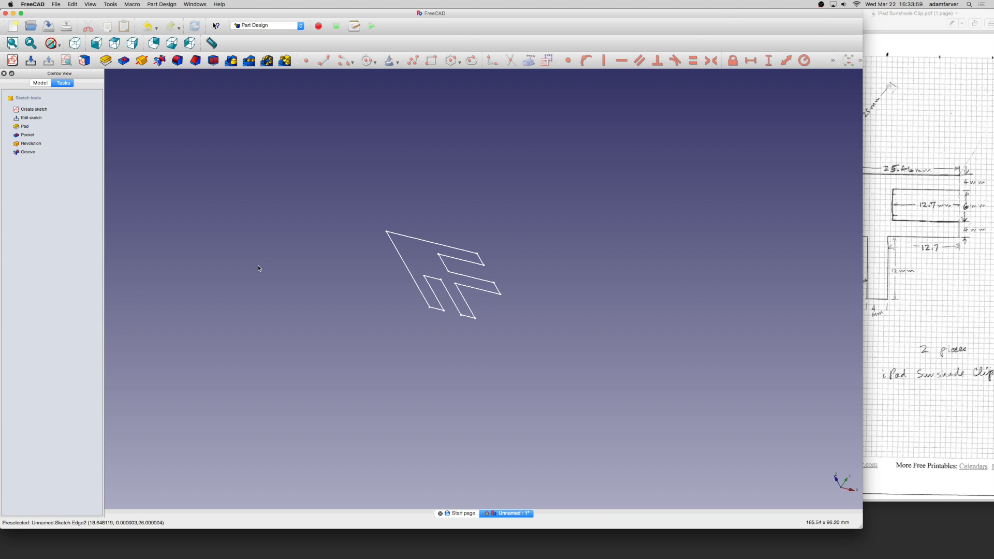
pyautogui.click(21, 128)
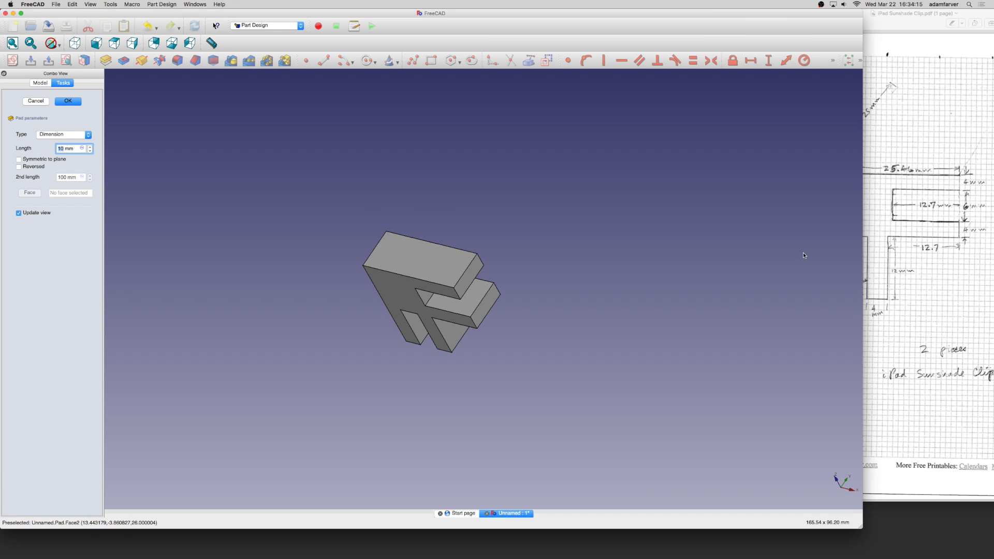
pyautogui.click(956, 150)
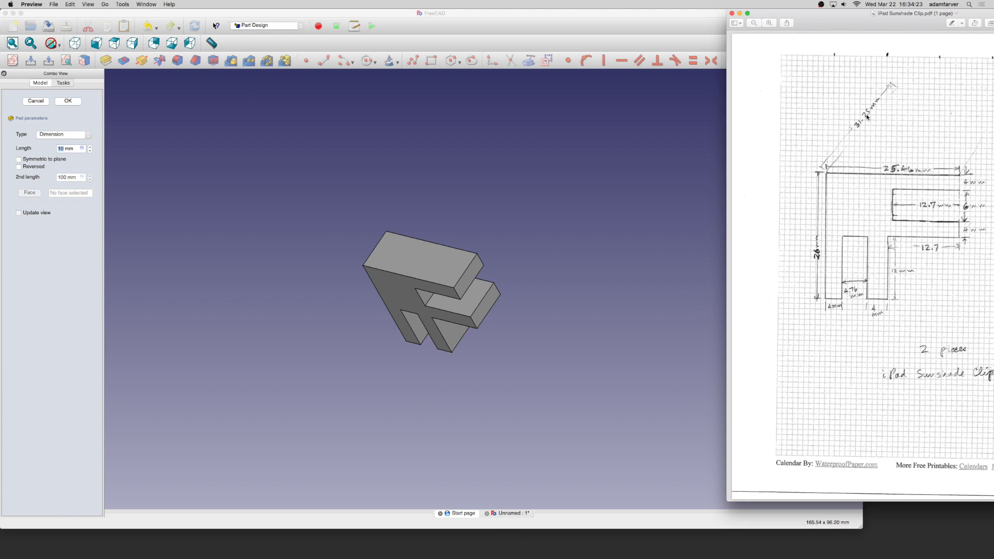
pyautogui.click(27, 149)
# - Set the pad length to 31.25 mm and reposition the view to inspect the solid
pyautogui.click(60, 149)
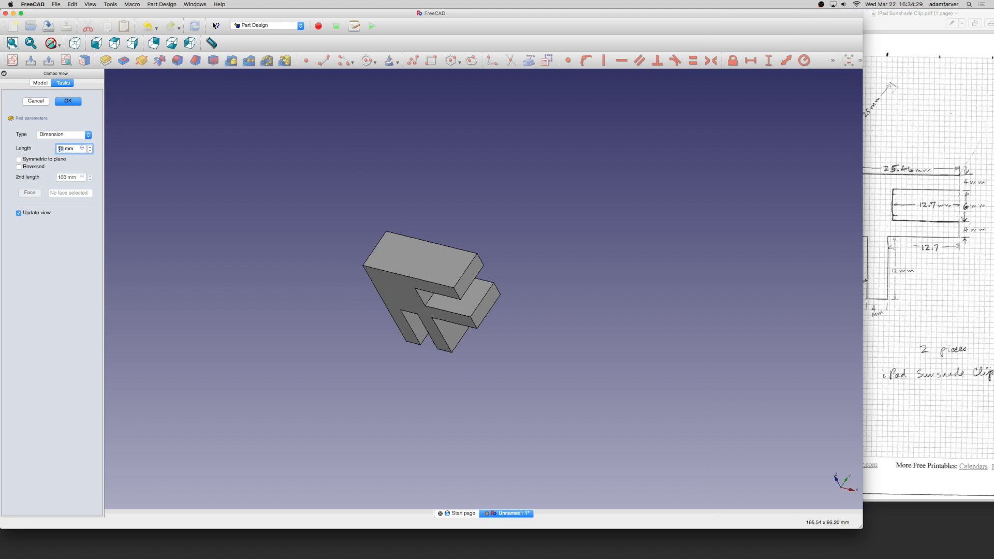
pyautogui.write('31.')
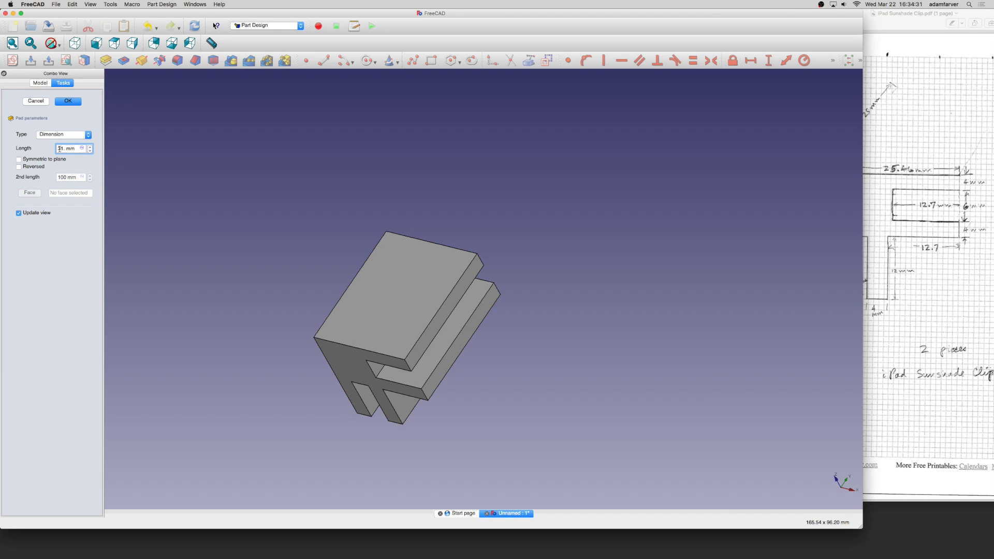
pyautogui.write('25')
pyautogui.press('Return')
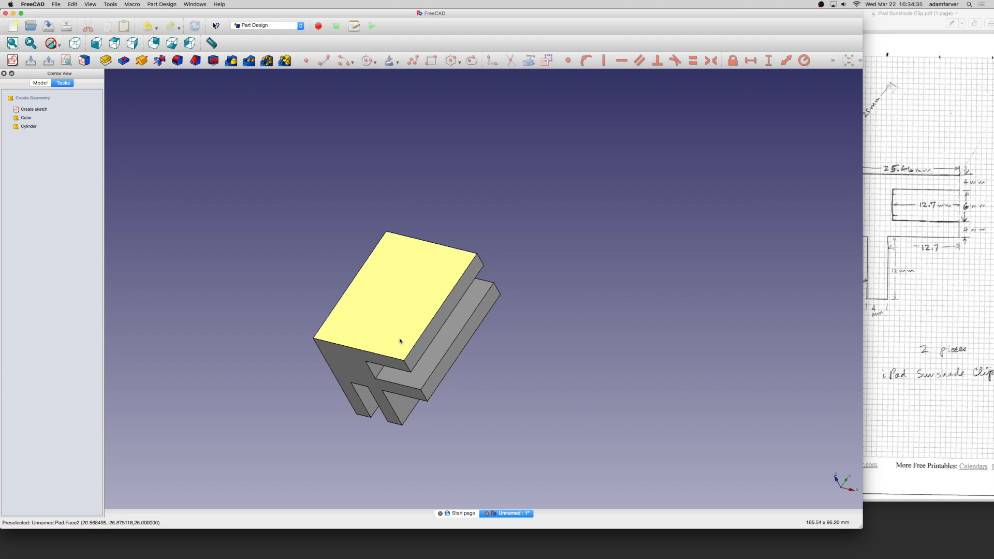
pyautogui.moveTo(407, 337); pyautogui.dragTo(397, 356, button='middle')
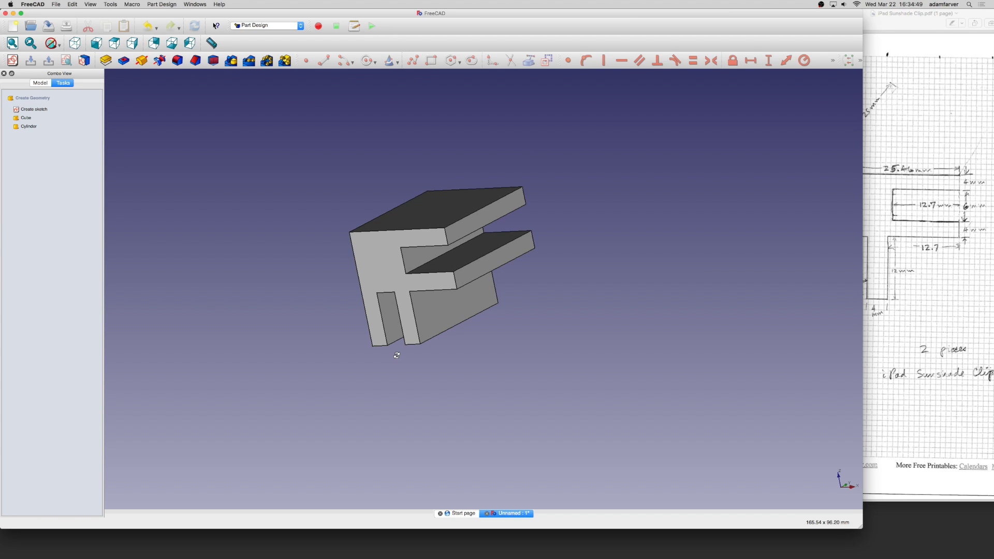
pyautogui.moveTo(396, 355); pyautogui.dragTo(468, 371, button='middle')
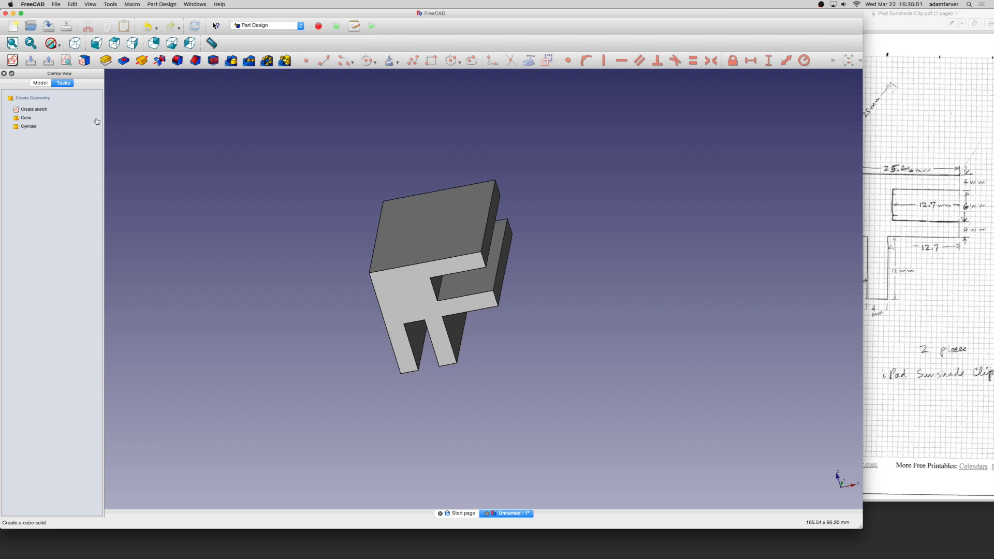
# - Save the document as 'ipad sunshade' on the Desktop via File > Save As
pyautogui.click(55, 4)
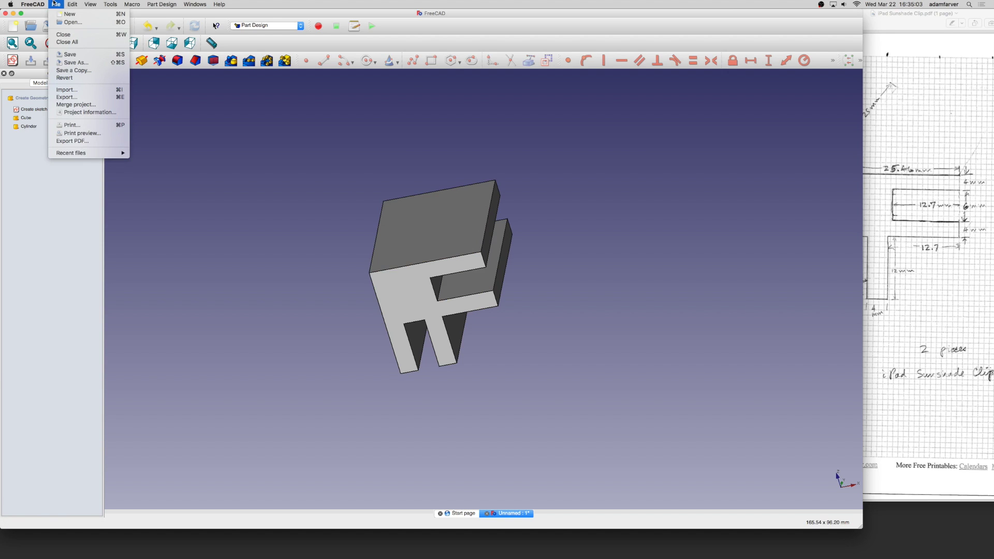
pyautogui.click(73, 62)
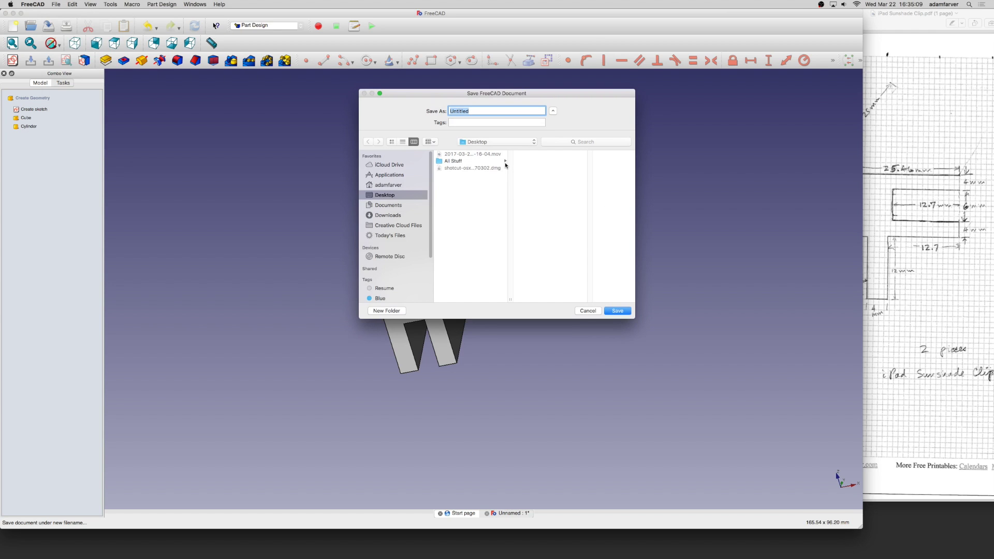
pyautogui.write('ipad sunshade')
pyautogui.press('Return')
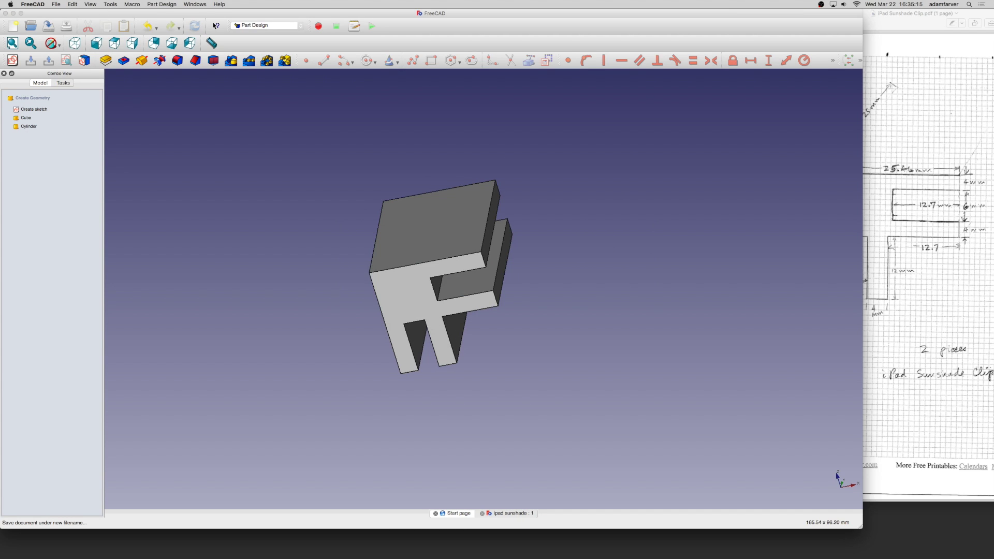
pyautogui.click(56, 4)
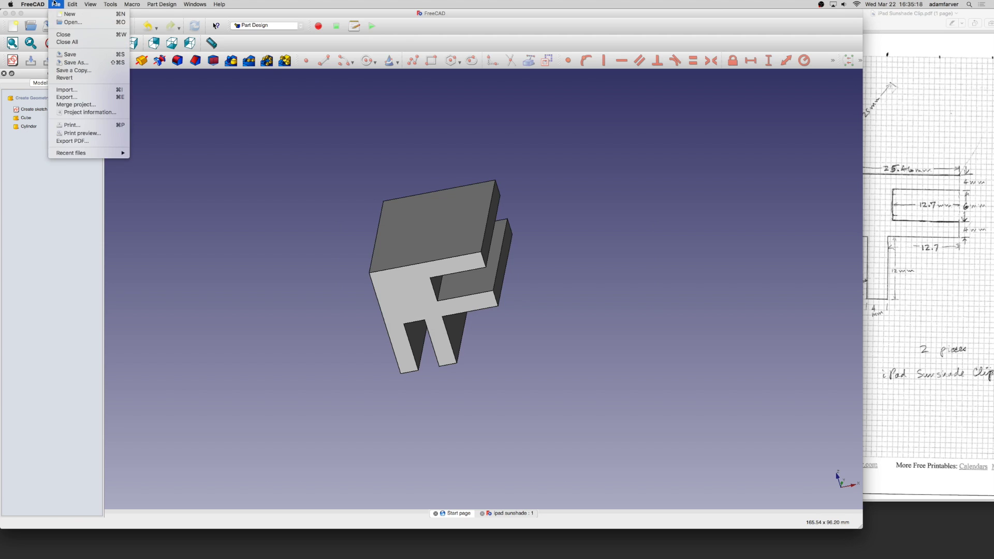
# - Clear the nothing-selected export warning and select the Pad in the Model tree
pyautogui.click(68, 96)
pyautogui.click(482, 279)
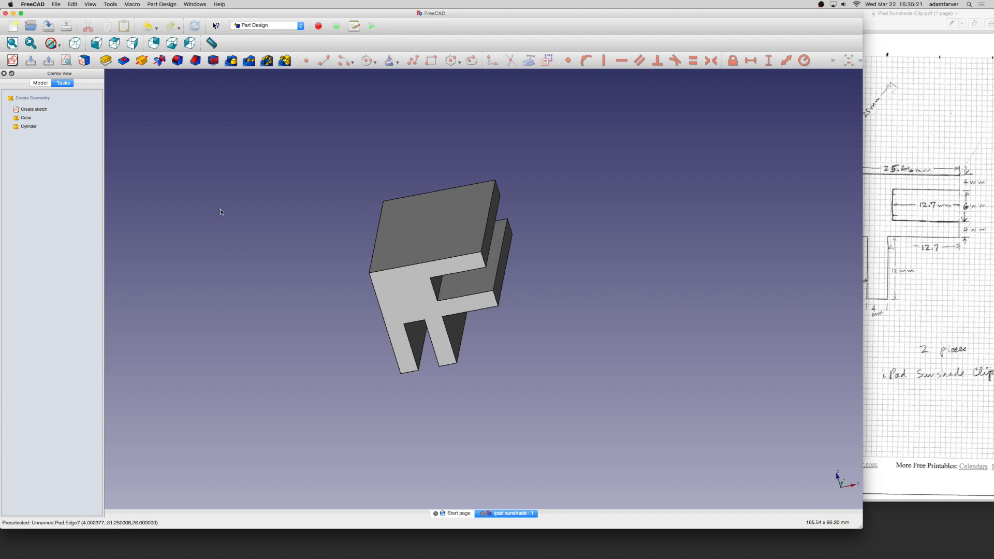
pyautogui.click(41, 83)
pyautogui.click(32, 112)
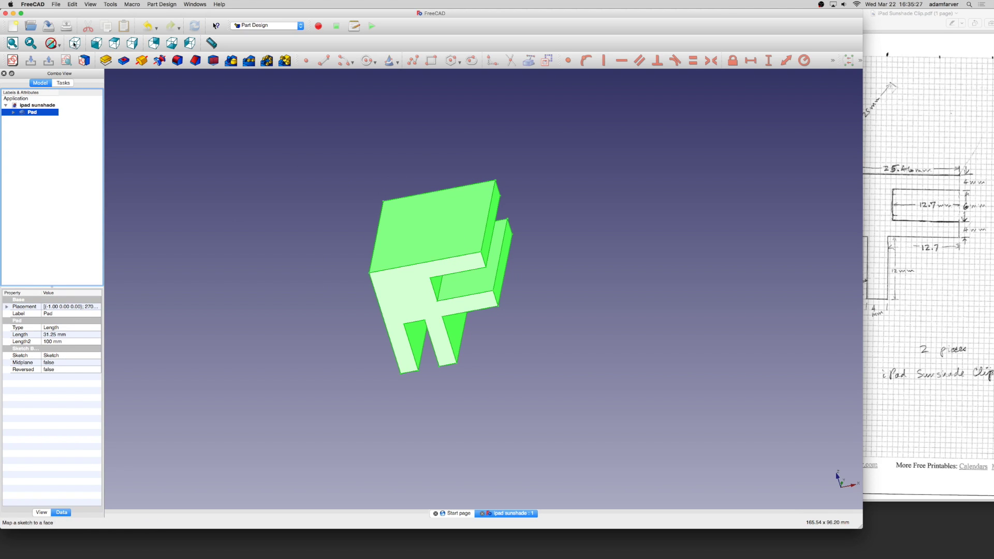
# - Set up exporting the Pad as STL Mesh under the file name 'ipad sunshade'
pyautogui.click(55, 5)
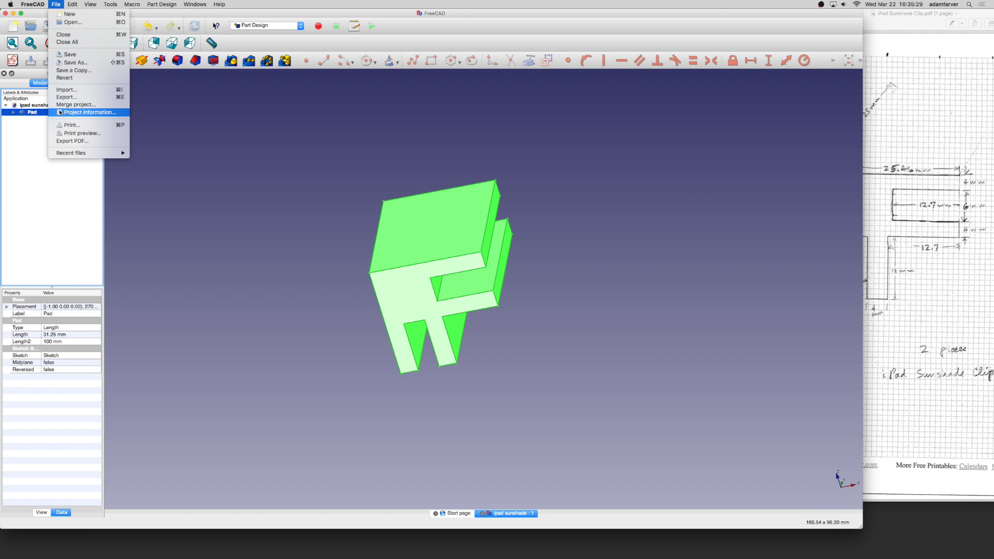
pyautogui.click(70, 97)
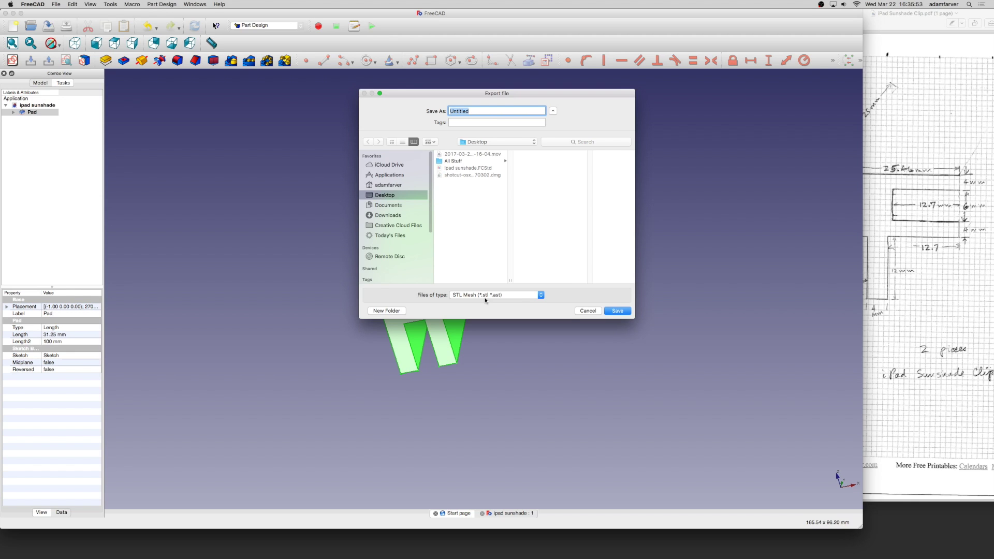
pyautogui.click(485, 298)
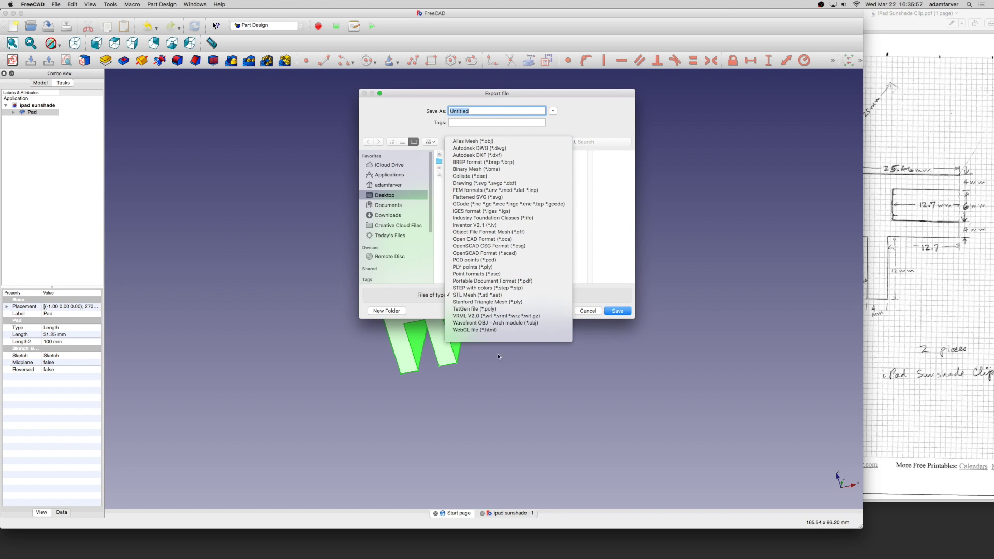
pyautogui.click(596, 251)
pyautogui.click(469, 167)
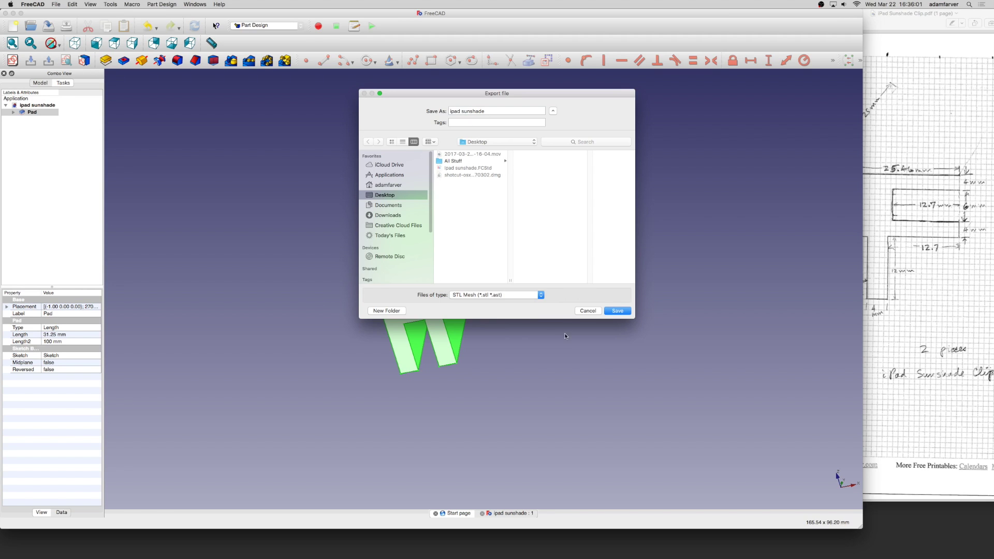